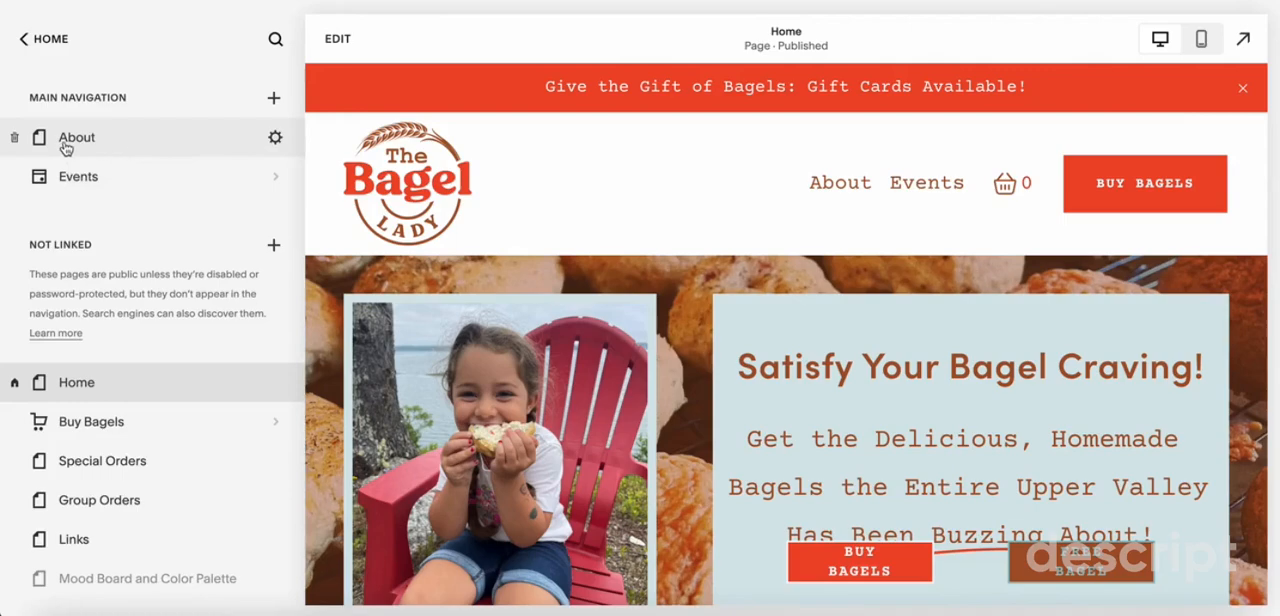
# Open the About page's SEO settings and review its search results preview, title and description
pyautogui.click(275, 138)
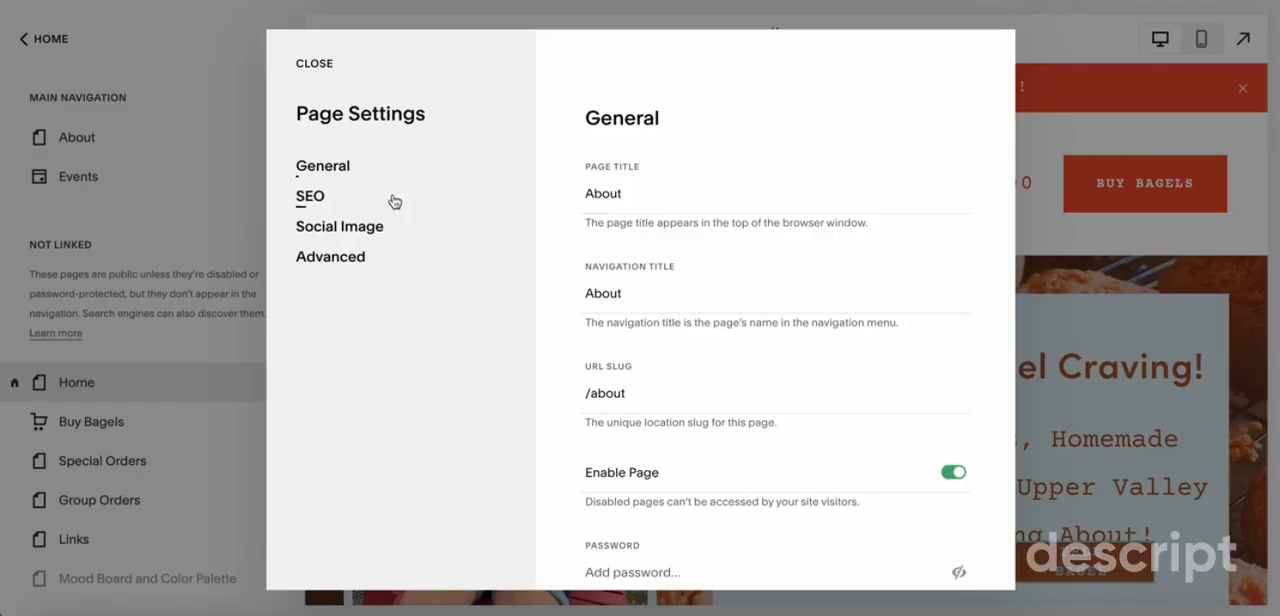
pyautogui.click(316, 199)
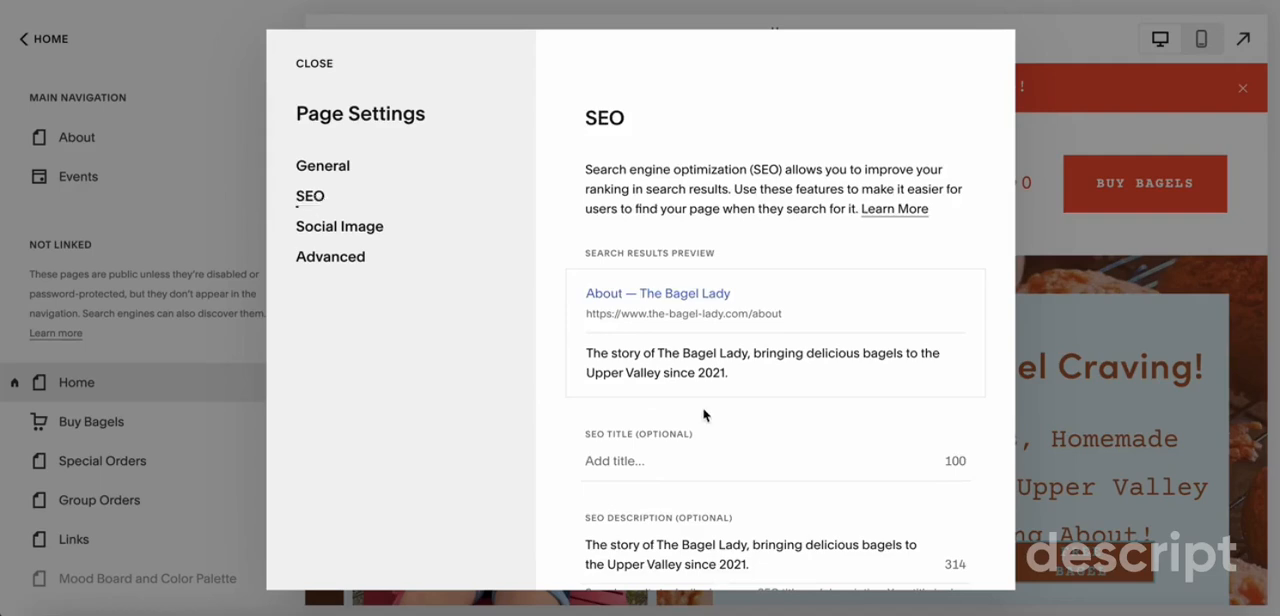
pyautogui.scroll(-3, 703, 414)
pyautogui.scroll(1, 703, 410)
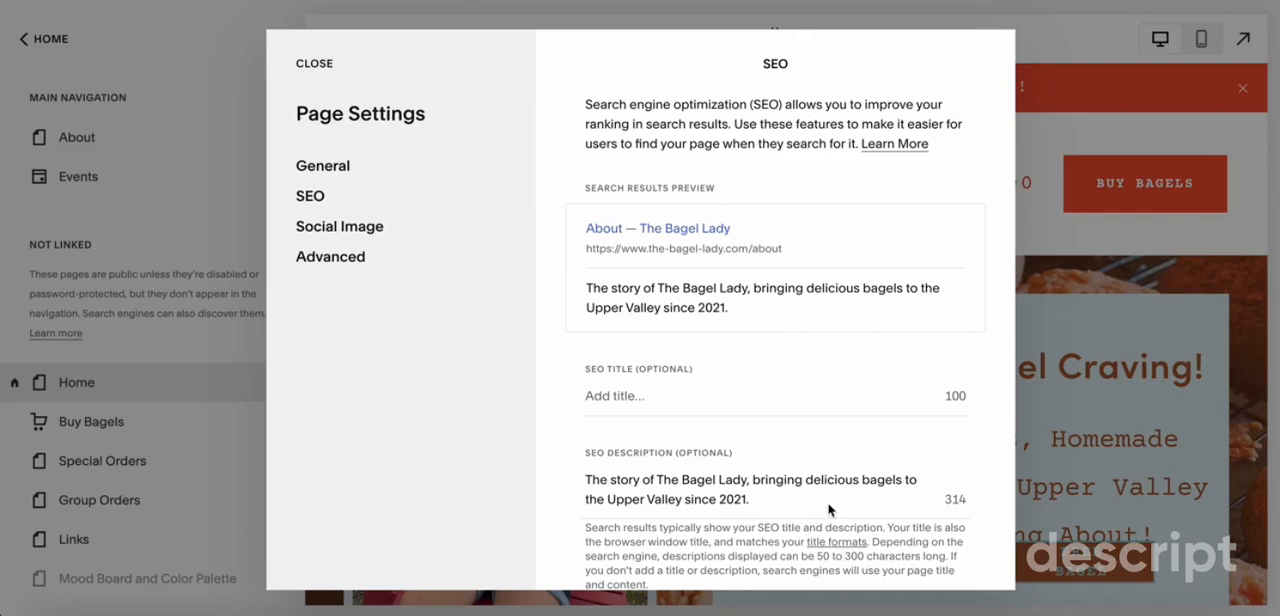
# Clear the About page's SEO description and re-enter "The story of The Bagel Lady, bringing delicious bagels to the Upper Valley since 2021."
pyautogui.tripleClick(621, 488)
pyautogui.hotkey('ctrl', 'c')
pyautogui.press('BackSpace')
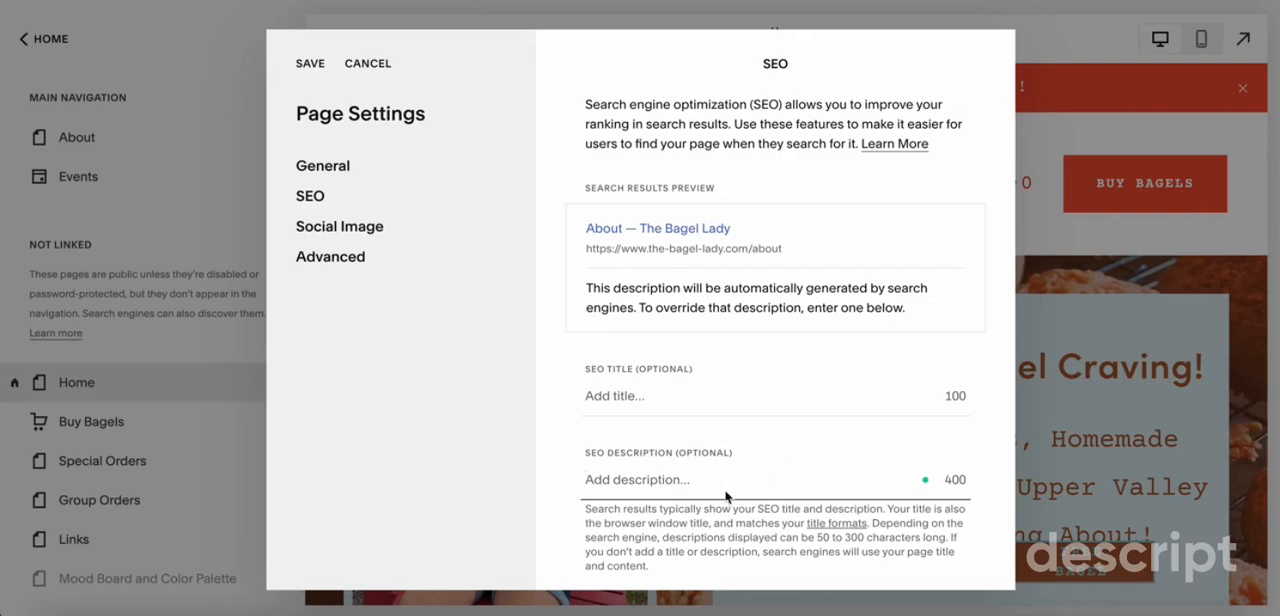
pyautogui.hotkey('ctrl', 'v')
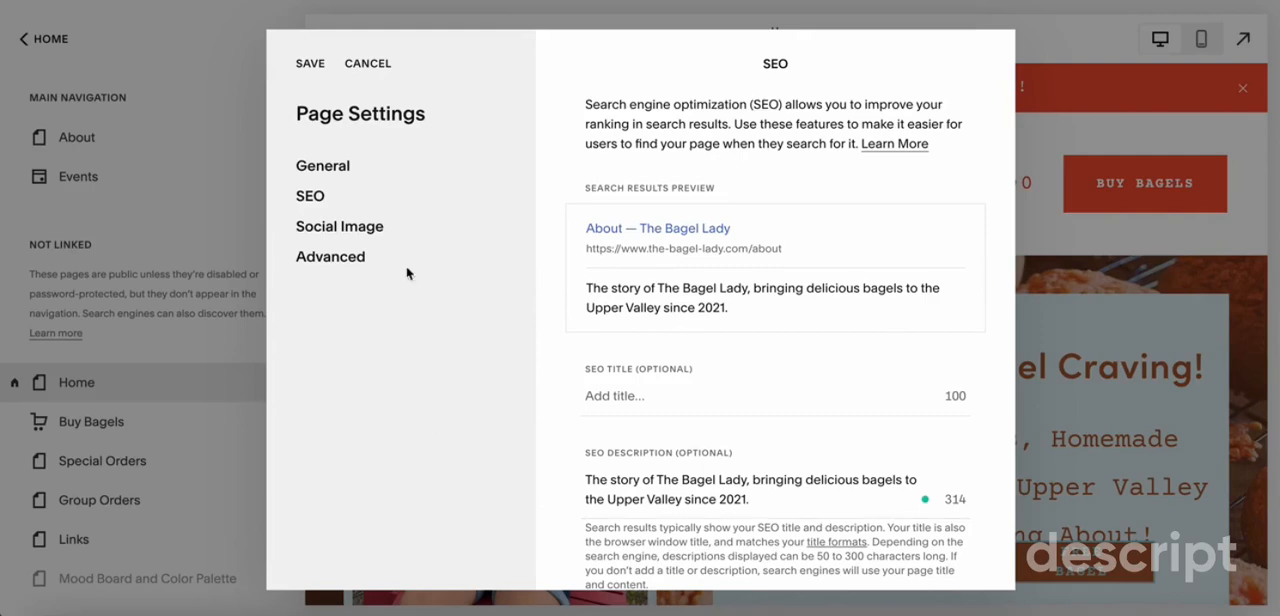
# Remove the alternate social sharing image from the About page's social image settings
pyautogui.click(323, 228)
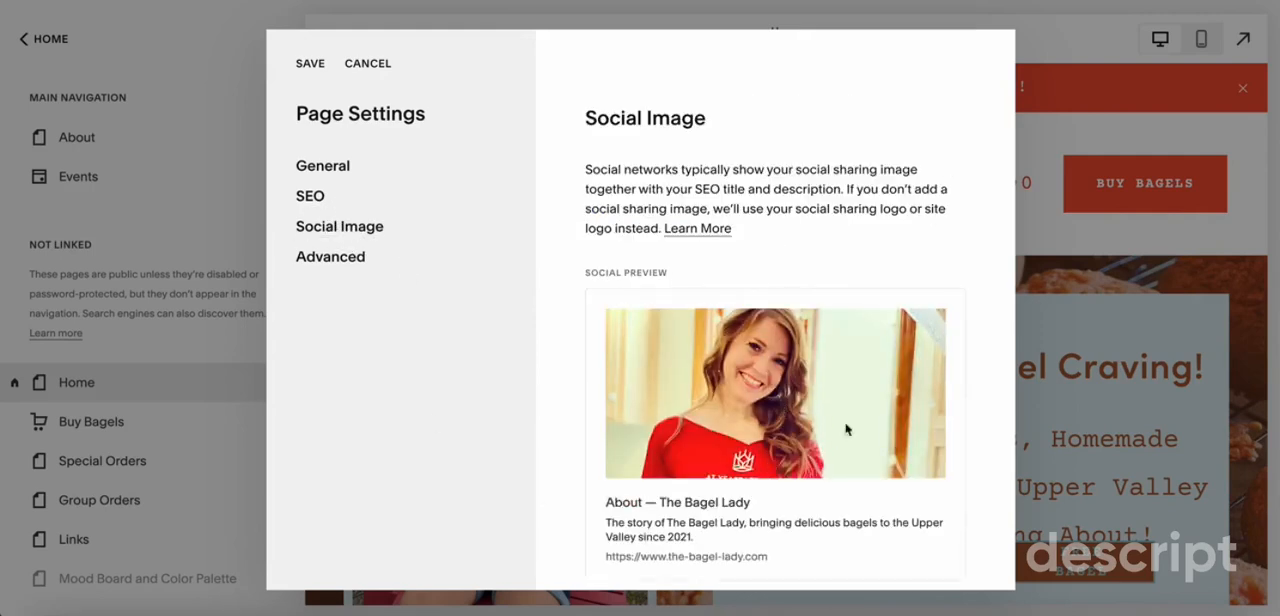
pyautogui.scroll(-3, 784, 484)
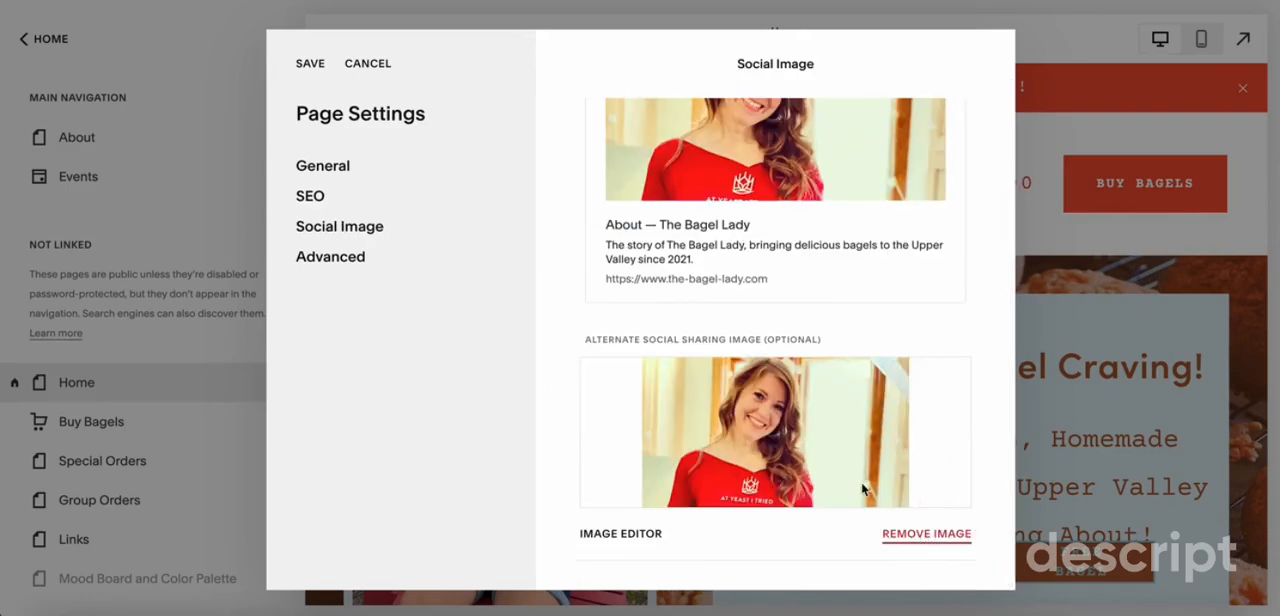
pyautogui.click(928, 536)
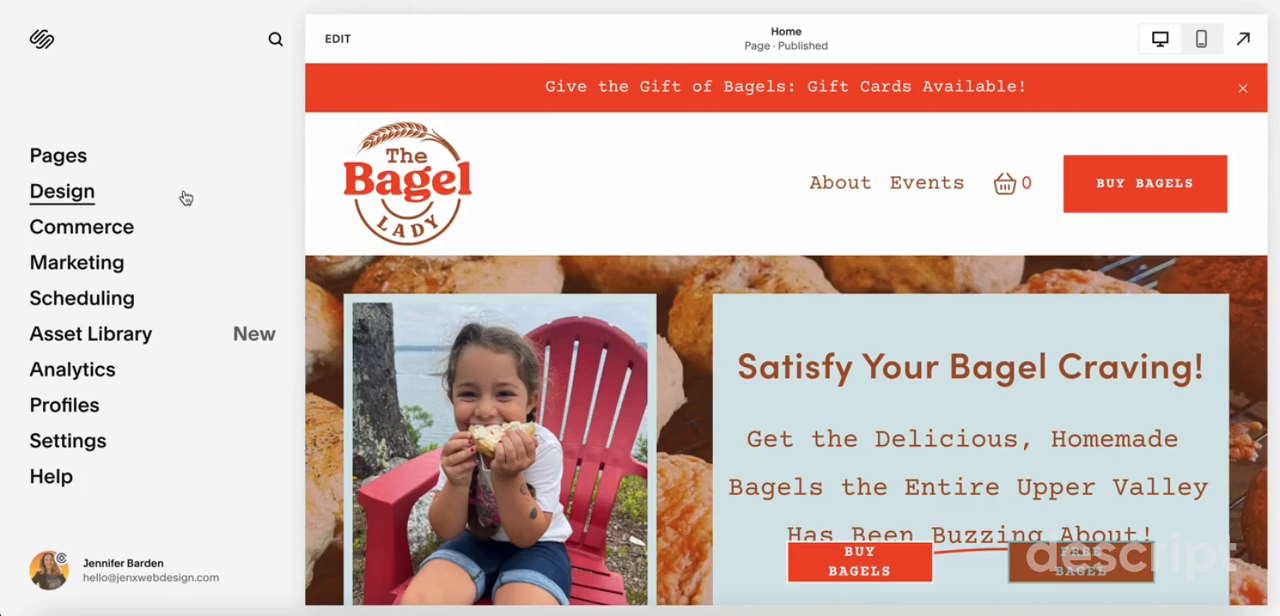
# Check the site-wide social sharing image in the design settings and return to the site's pages
pyautogui.click(82, 193)
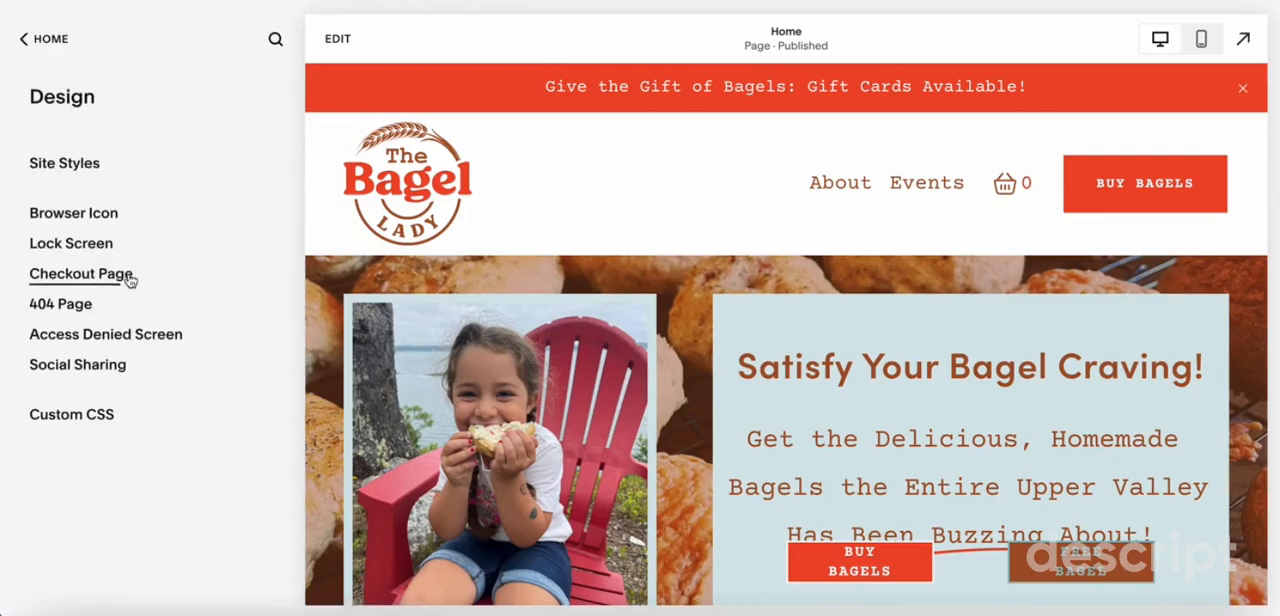
pyautogui.click(78, 365)
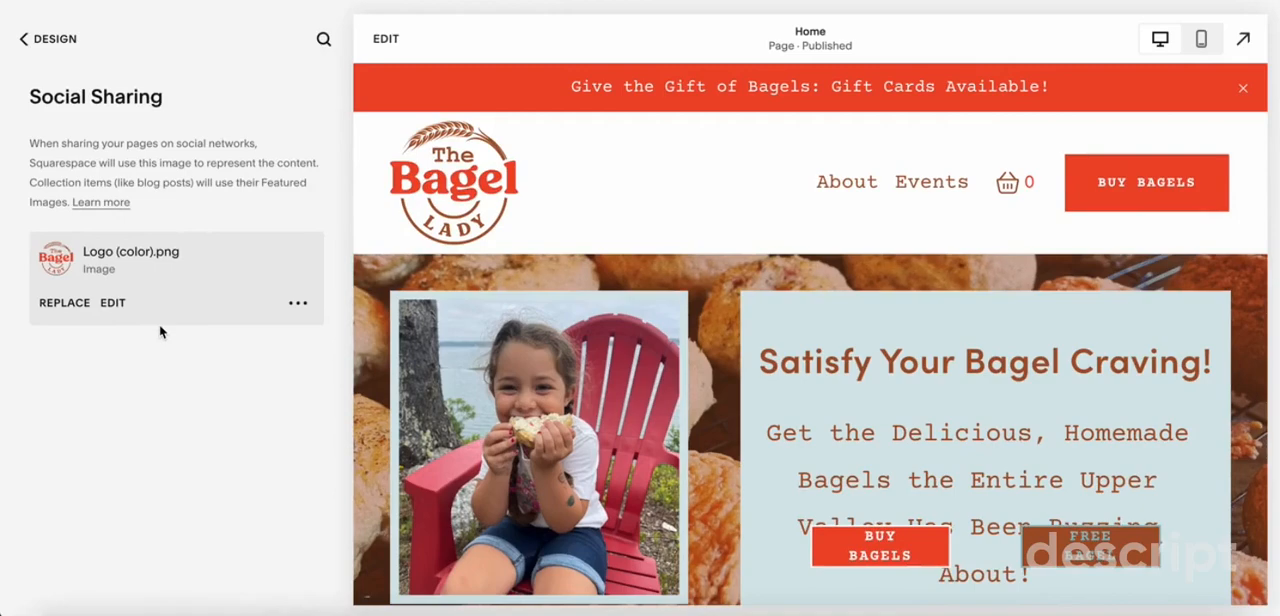
pyautogui.click(55, 40)
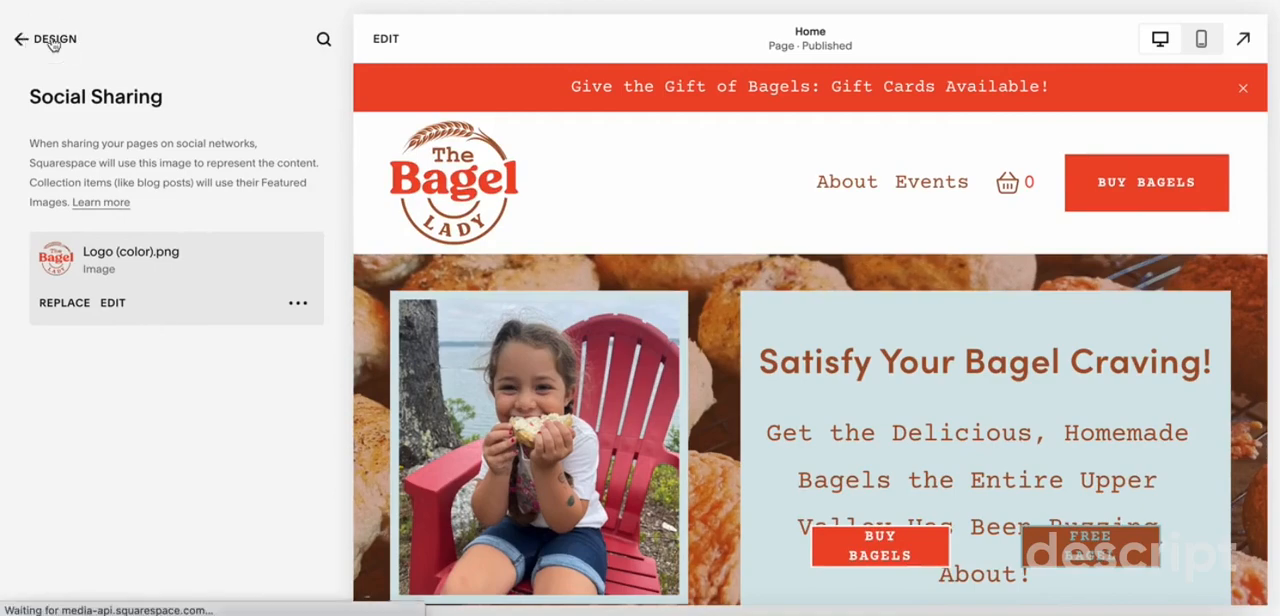
pyautogui.click(55, 40)
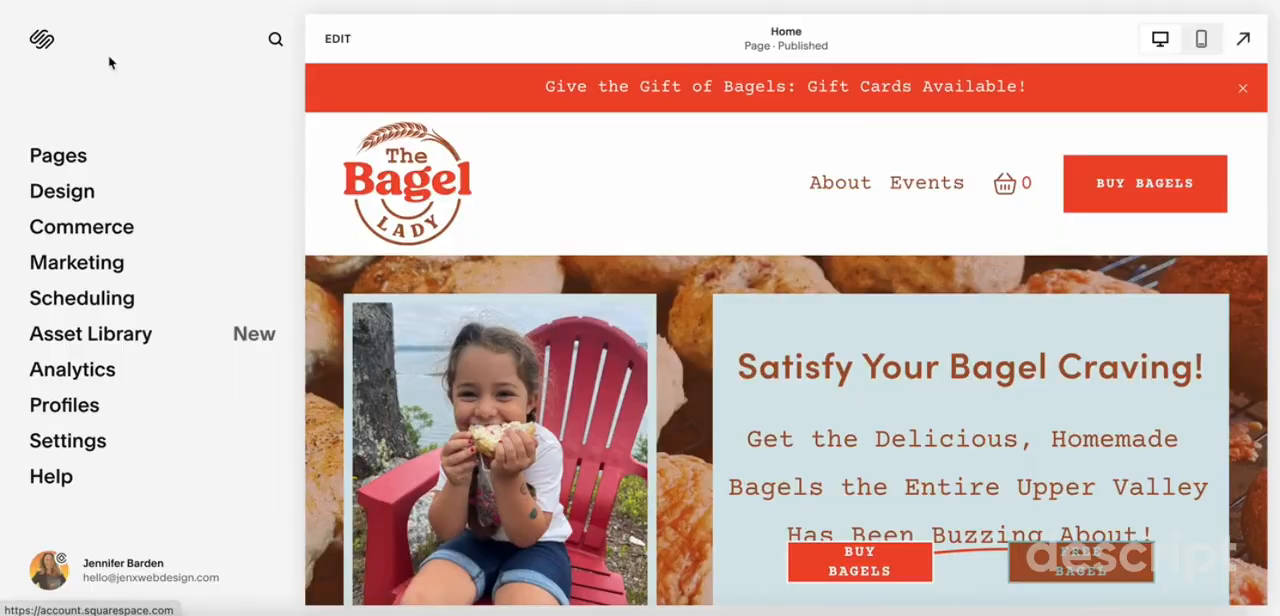
pyautogui.click(63, 163)
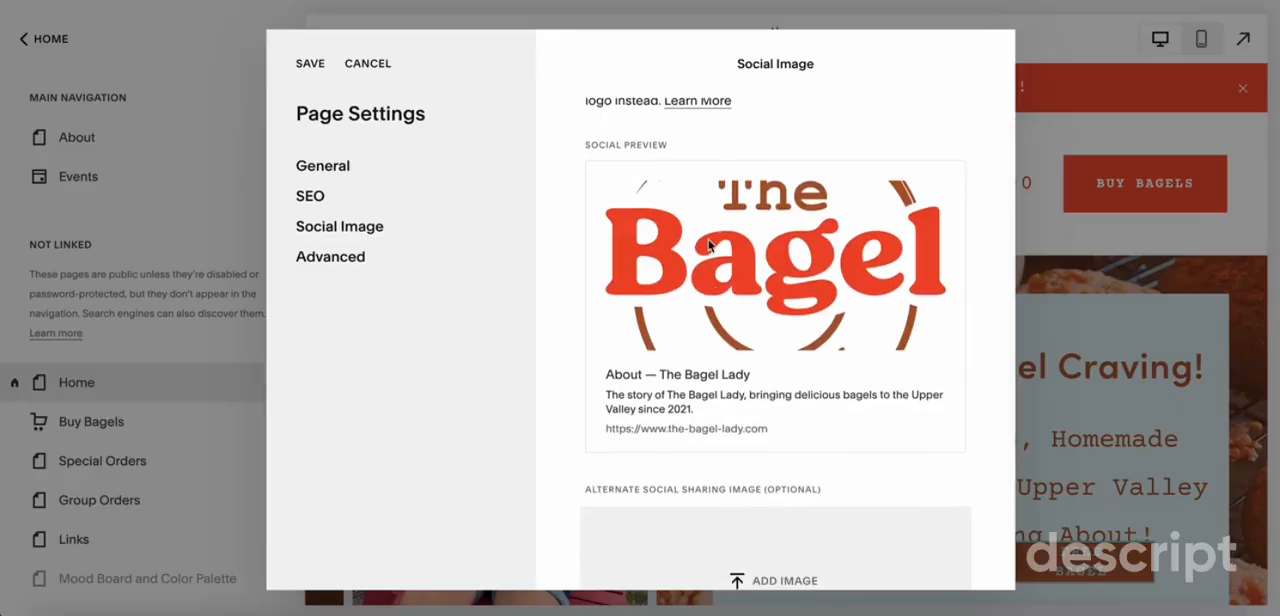
# Review the About page's social preview and alternate sharing image, and close the page settings
pyautogui.scroll(-2, 708, 244)
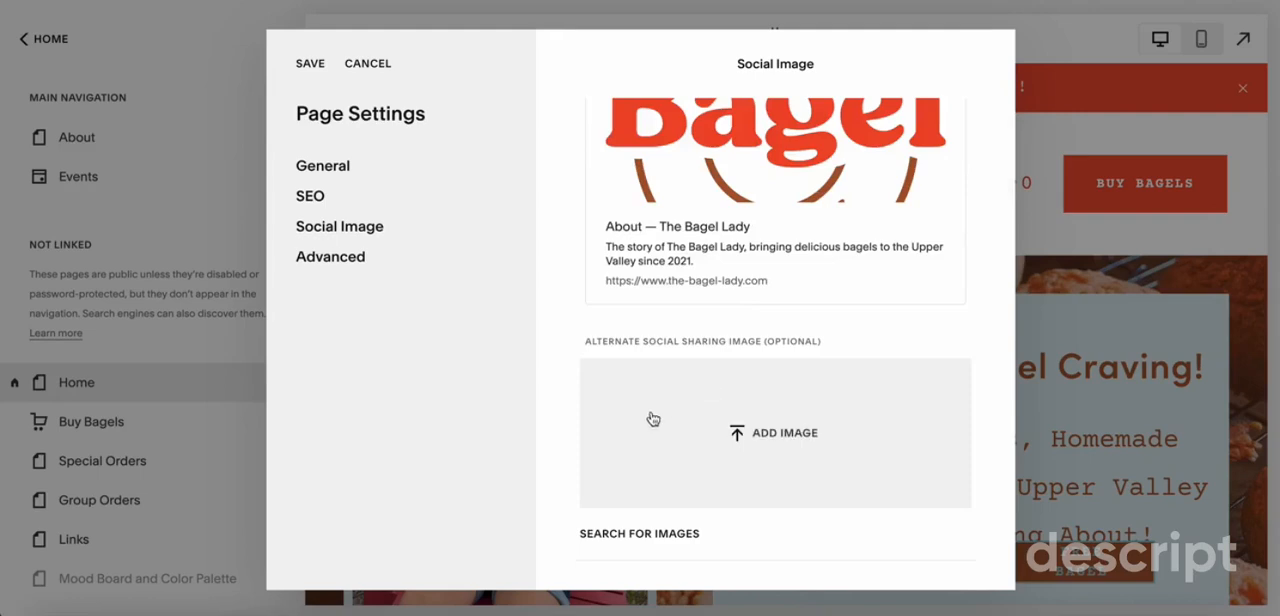
pyautogui.scroll(3, 652, 418)
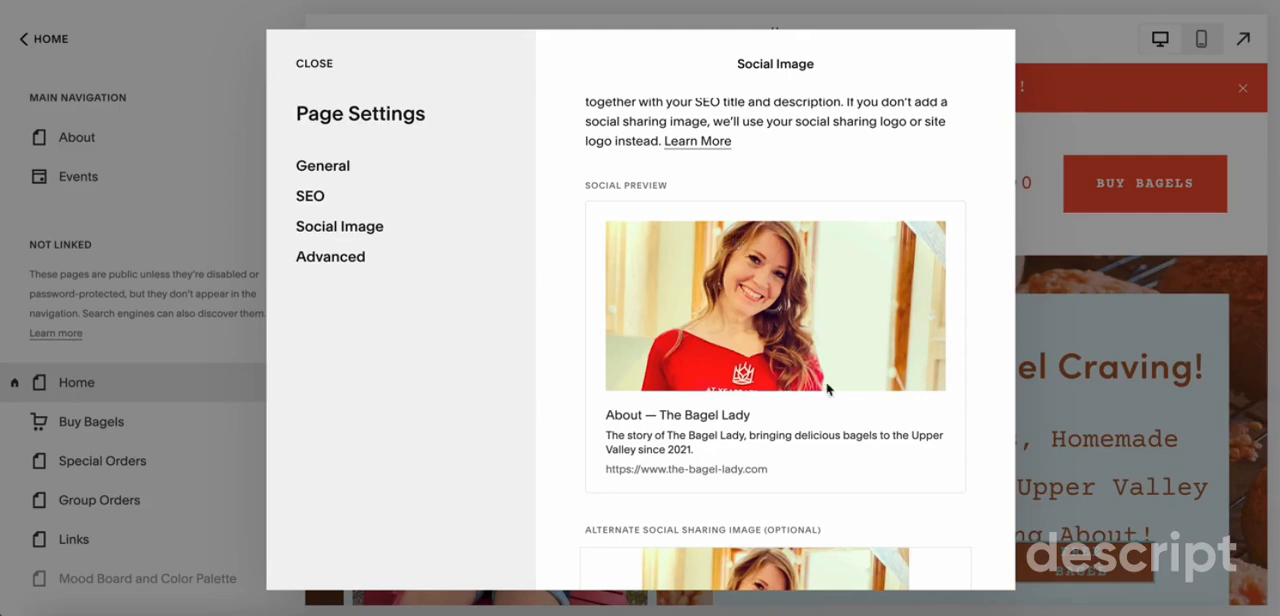
pyautogui.scroll(-1, 811, 323)
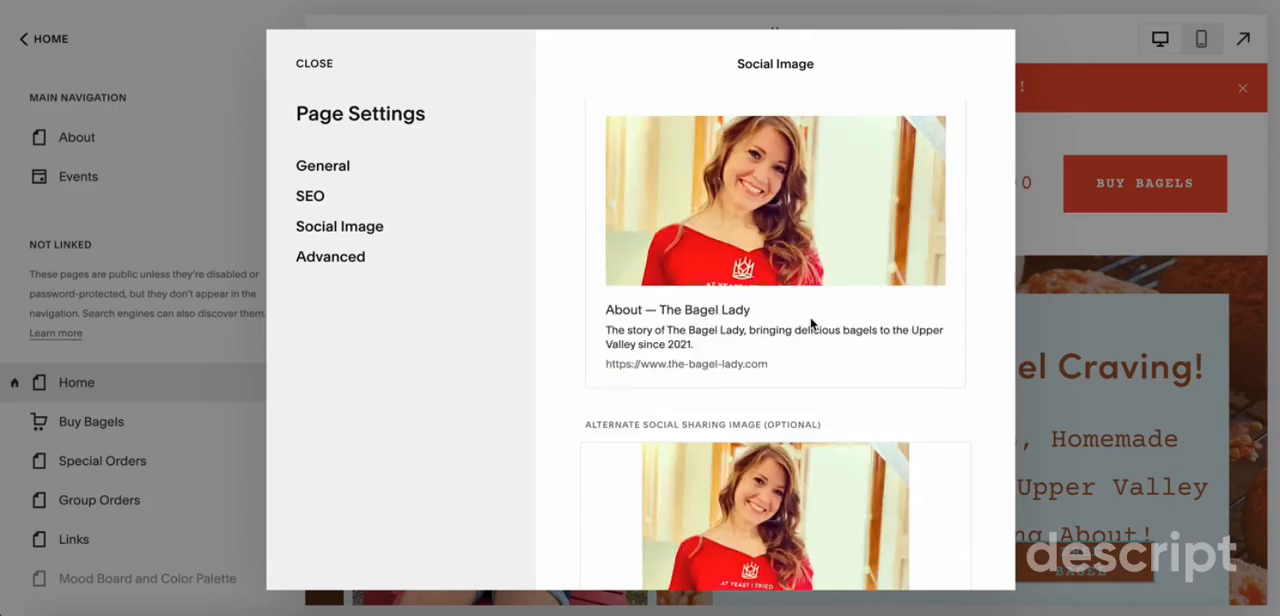
pyautogui.click(316, 61)
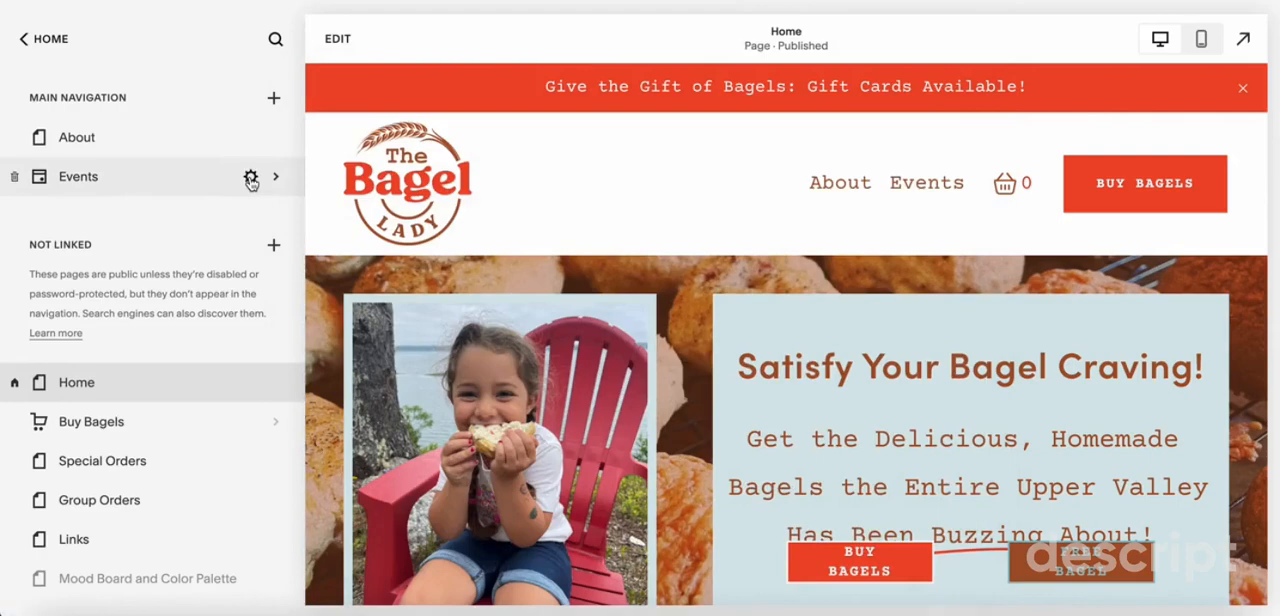
# Open the Events page's SEO settings and review its search results preview and description
pyautogui.click(250, 178)
pyautogui.click(312, 197)
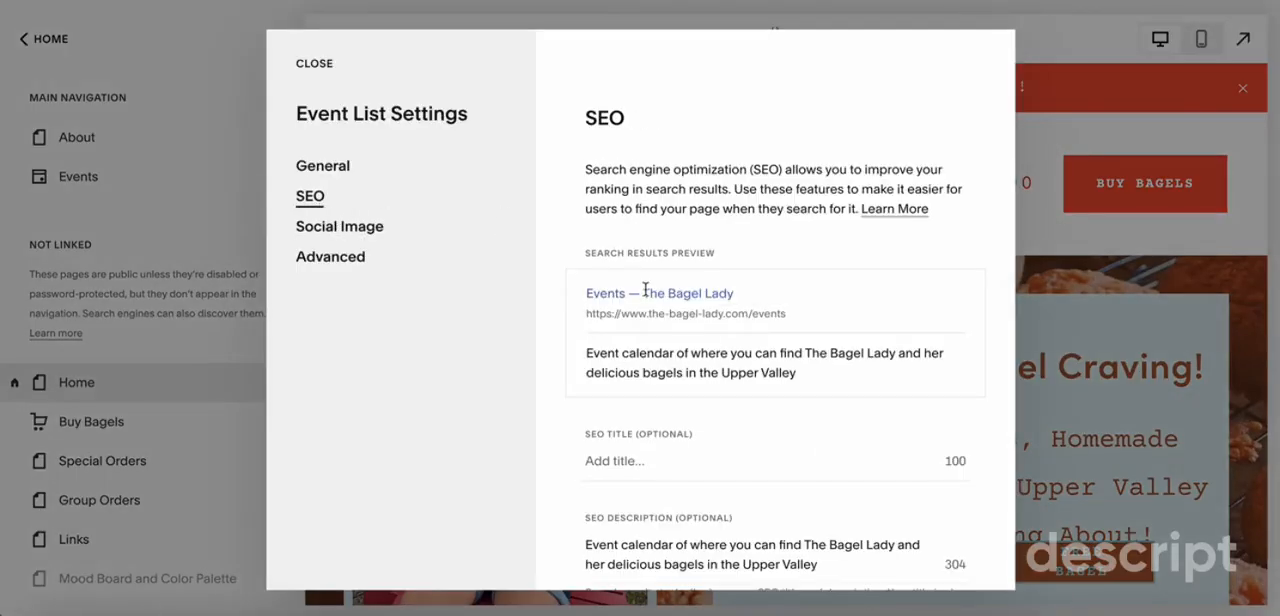
pyautogui.scroll(-2, 645, 290)
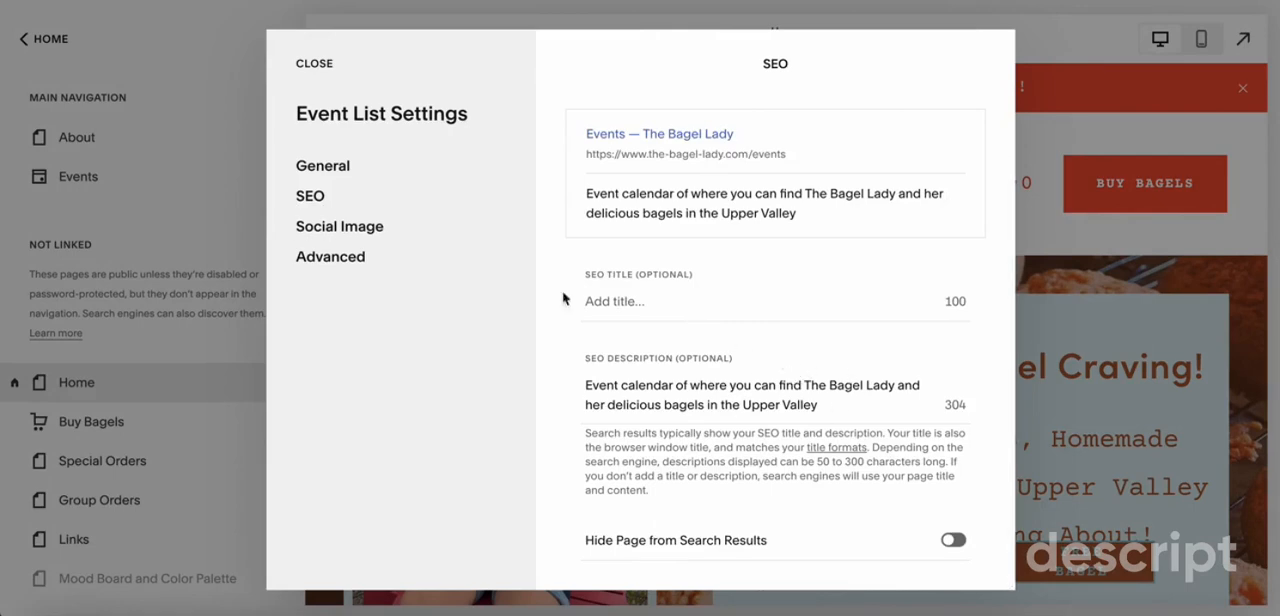
# Add the photo of the woman in a knit hat as the Events page's alternate social sharing image and check the preview
pyautogui.click(366, 226)
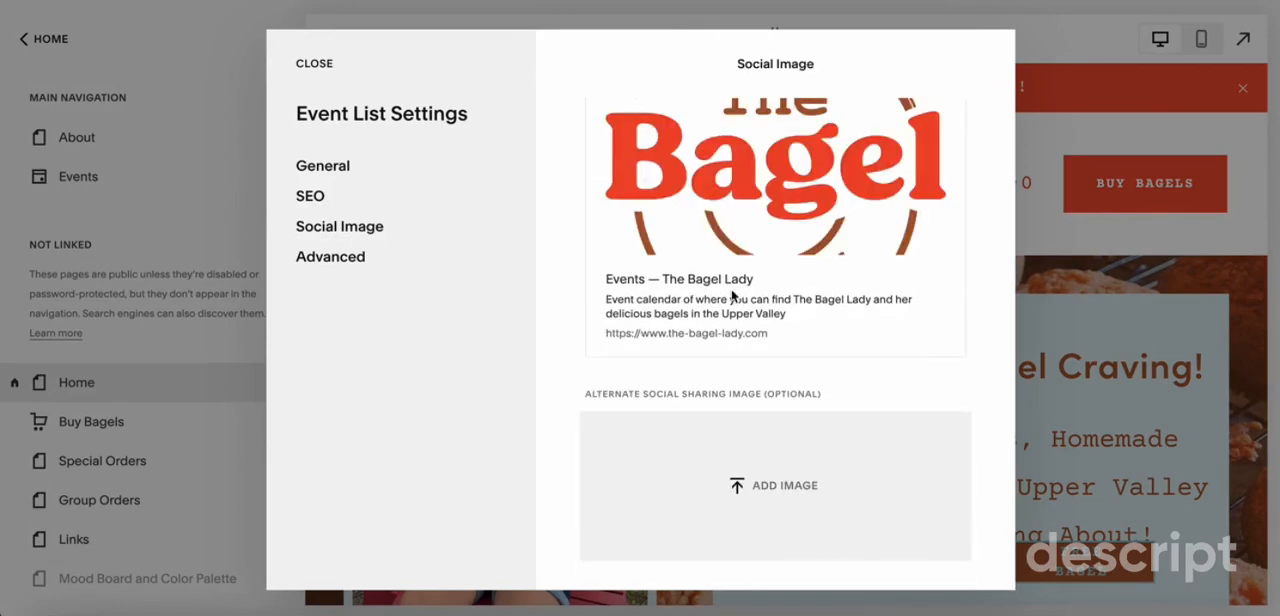
pyautogui.scroll(3, 777, 289)
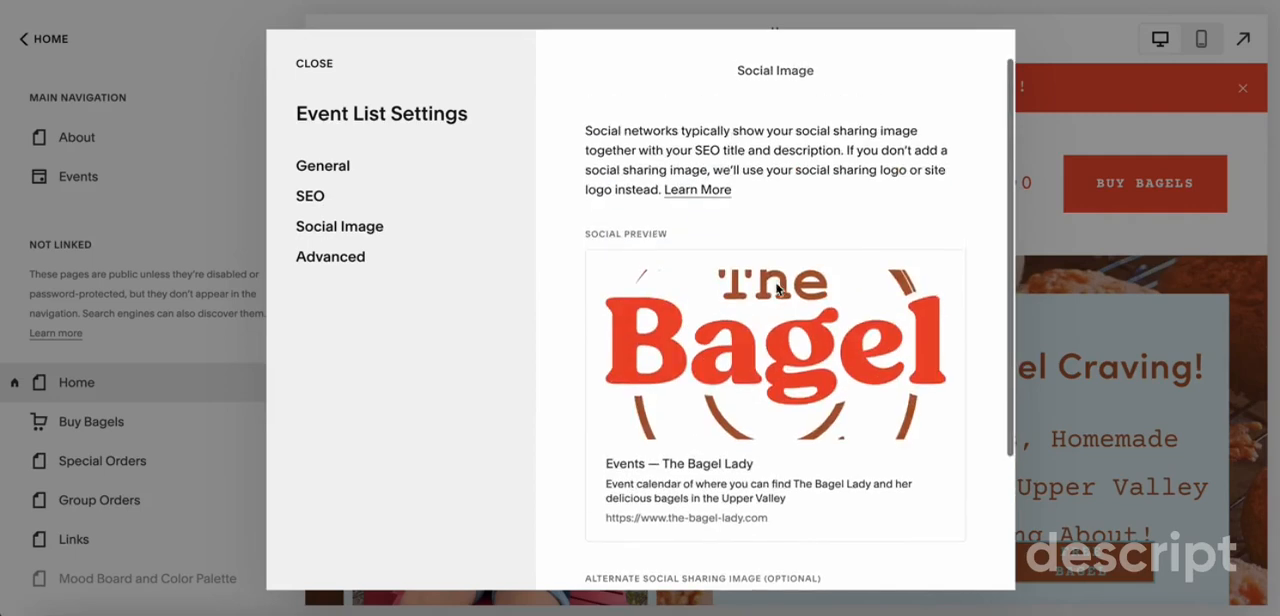
pyautogui.scroll(-3, 676, 472)
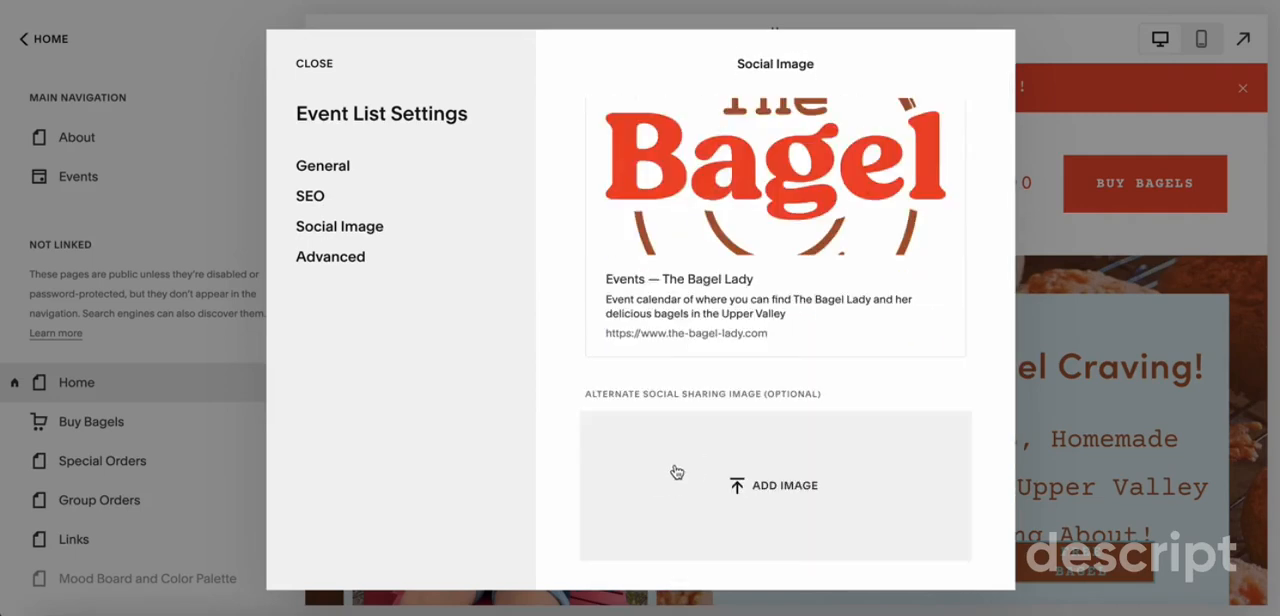
pyautogui.click(676, 472)
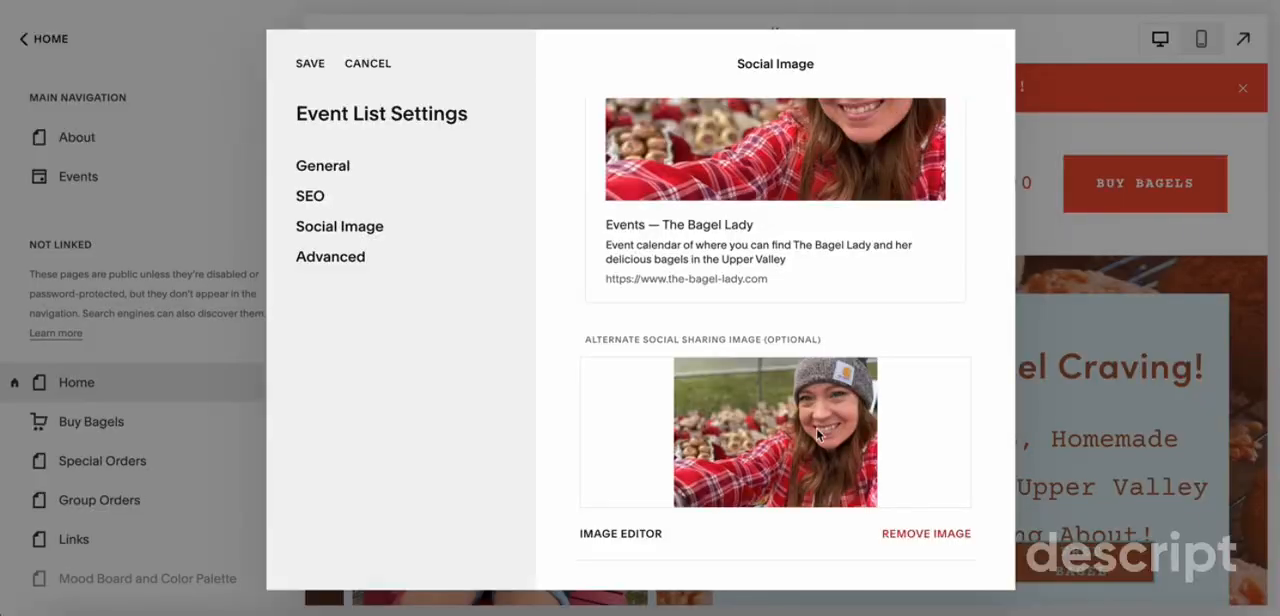
pyautogui.scroll(2, 808, 415)
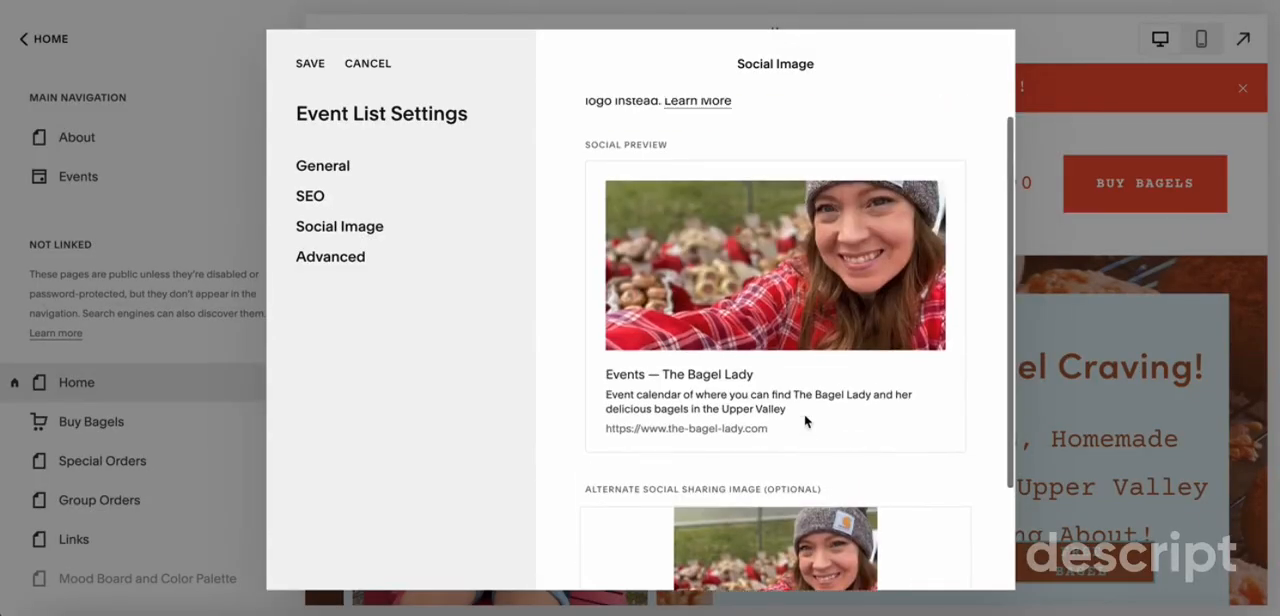
pyautogui.scroll(-1, 805, 421)
pyautogui.scroll(1, 808, 420)
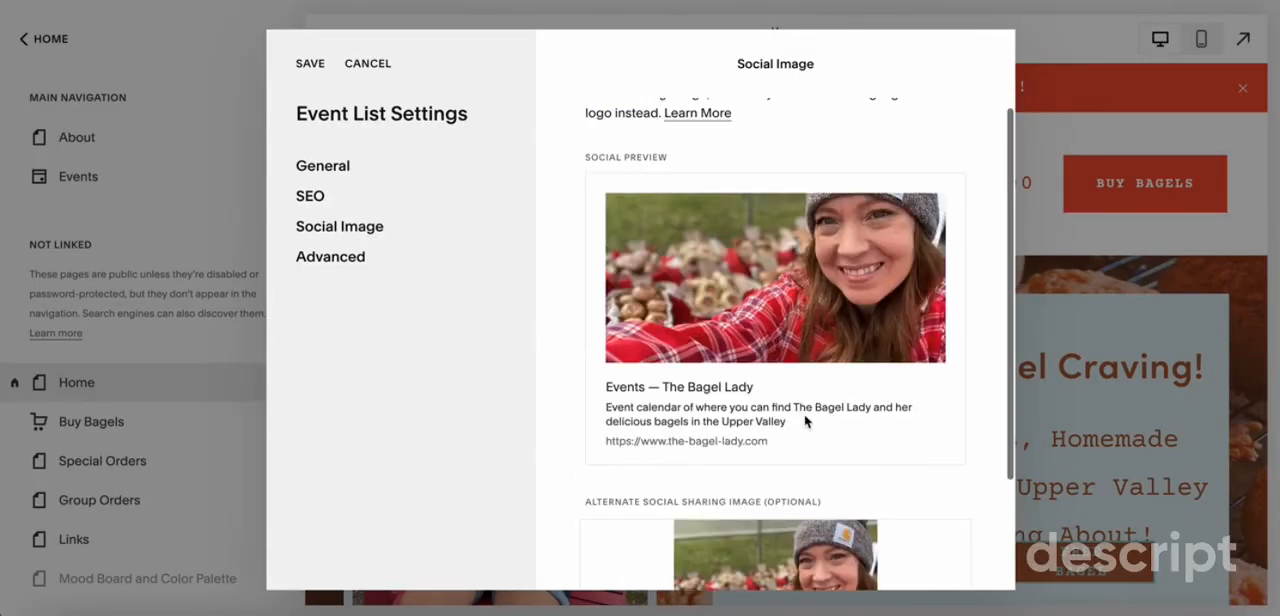
pyautogui.scroll(-2, 876, 244)
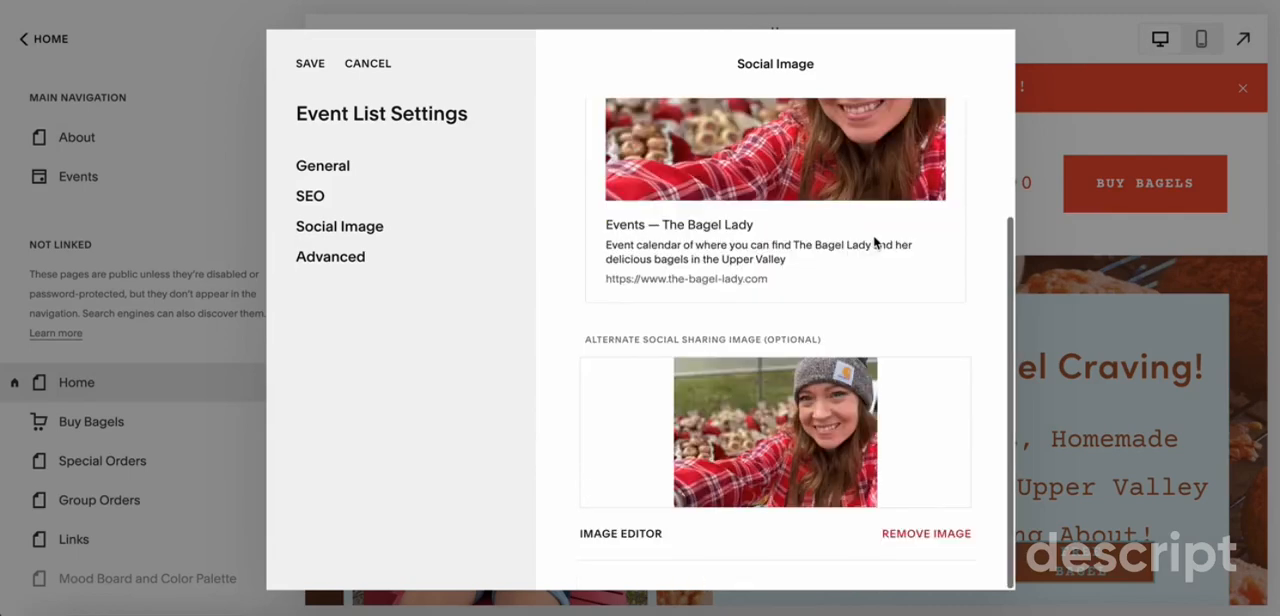
# Crop the Events sharing image to 16:9 with the crop frame at the photo's upper edge, and save the edit
pyautogui.click(655, 534)
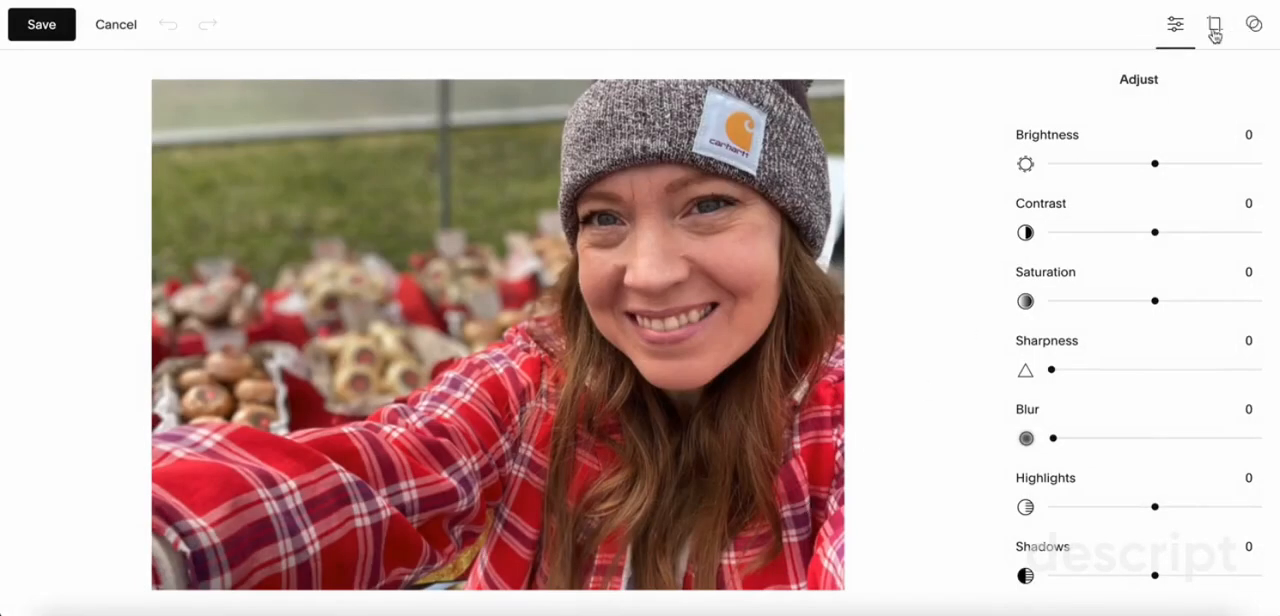
pyautogui.click(1215, 35)
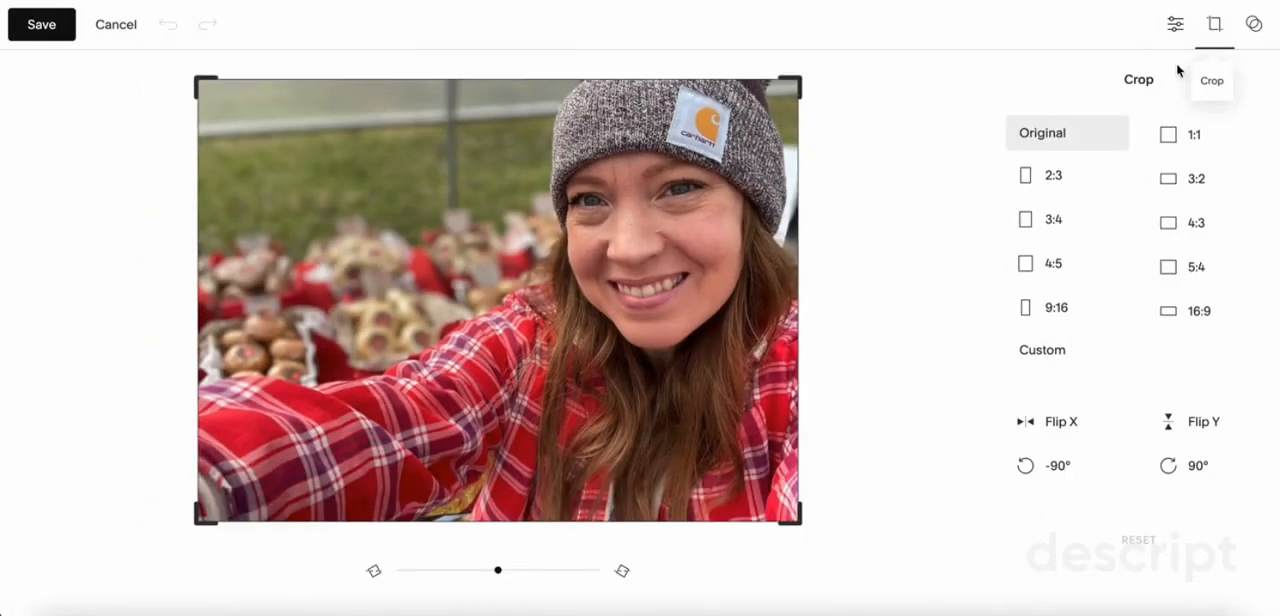
pyautogui.click(1200, 316)
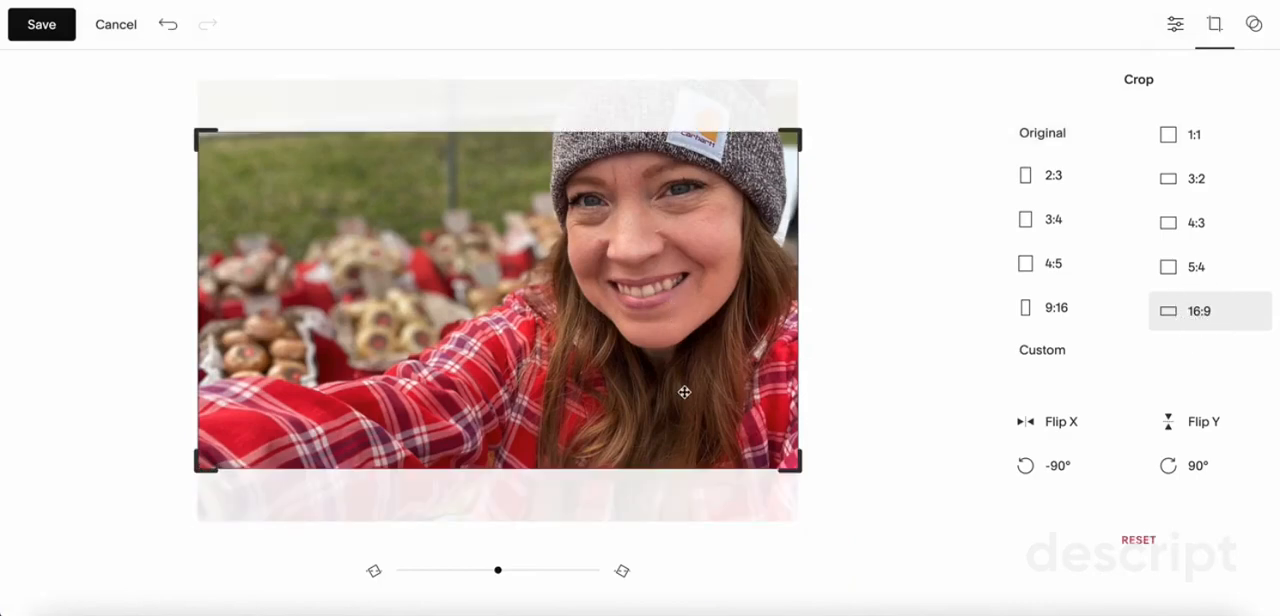
pyautogui.moveTo(684, 392); pyautogui.dragTo(694, 322)
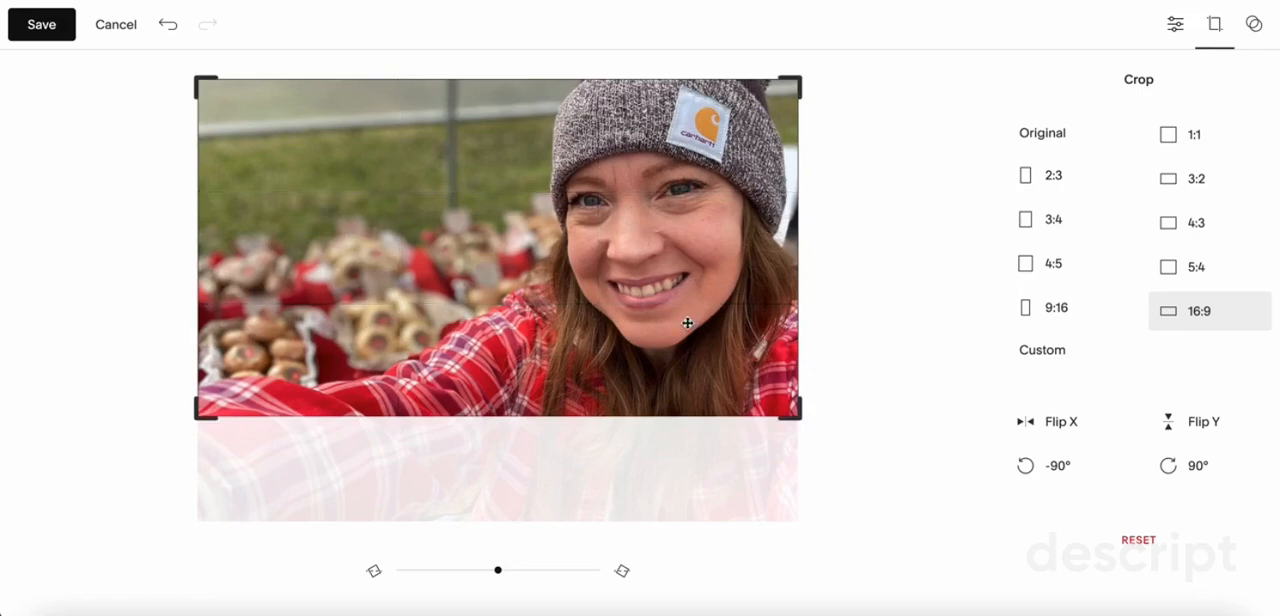
pyautogui.click(44, 30)
# Check the cropped photo in the Events page's social preview and save the event list settings
pyautogui.click(706, 345)
pyautogui.scroll(3, 757, 335)
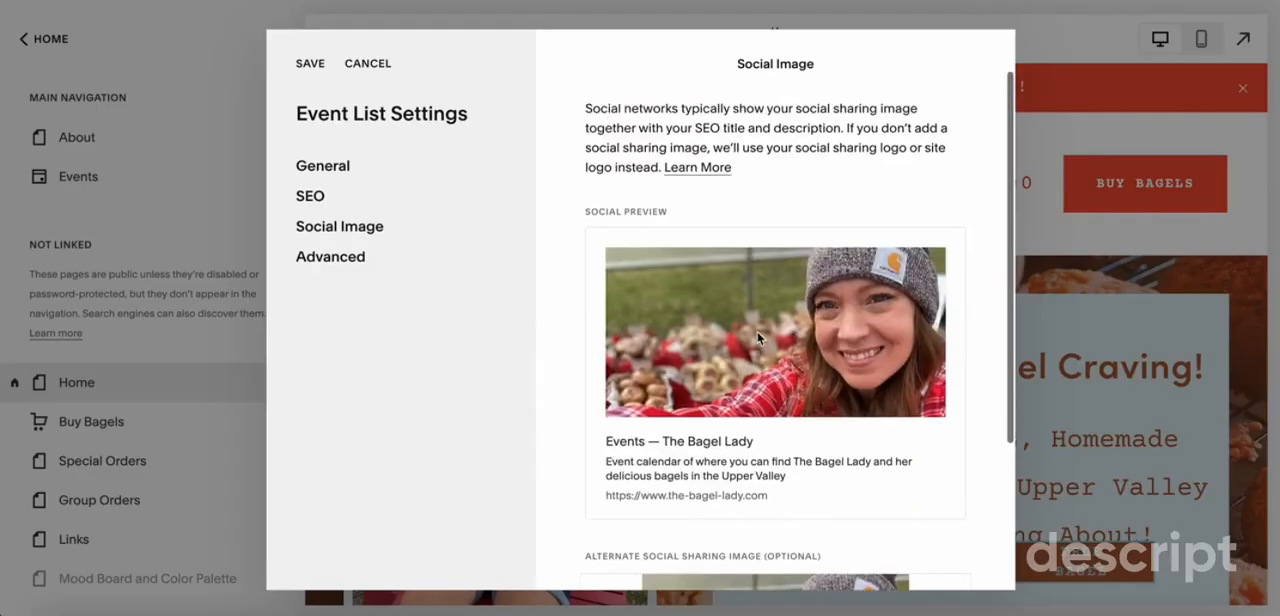
pyautogui.scroll(-3, 757, 331)
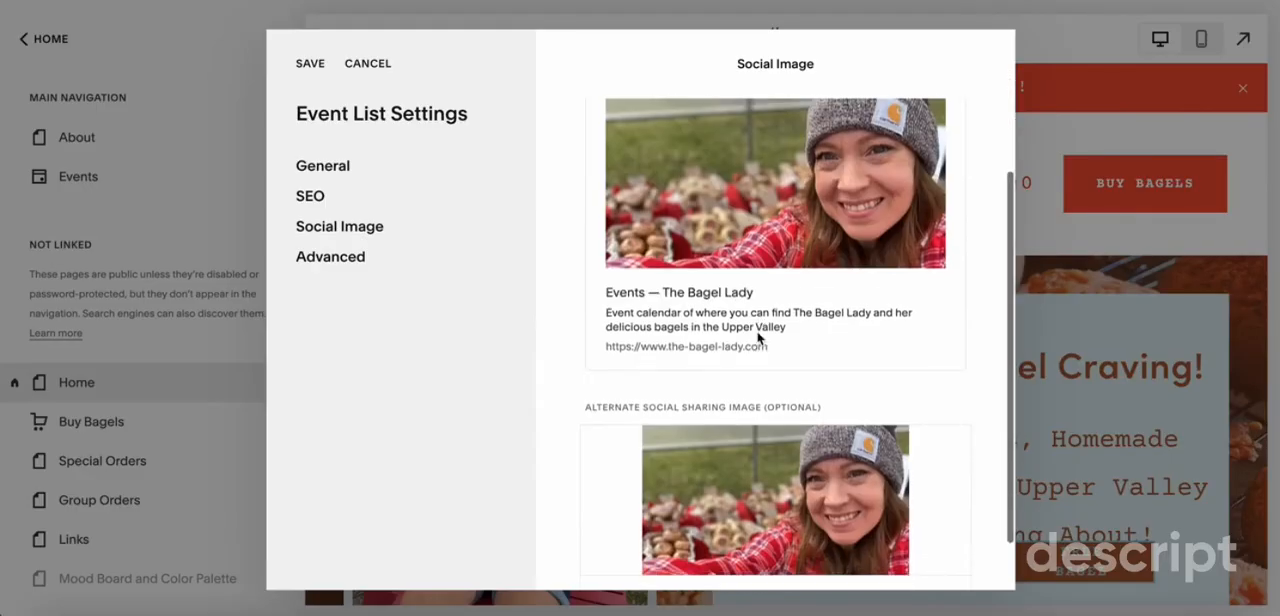
pyautogui.click(310, 66)
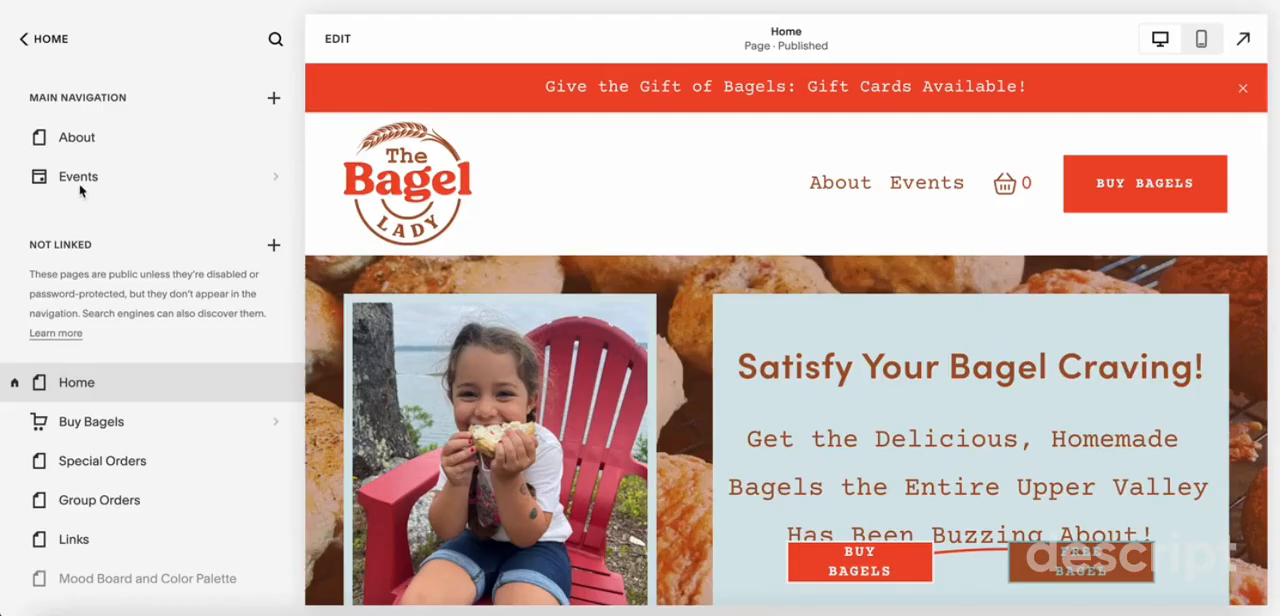
# Open the Events page and look through its event listings
pyautogui.click(80, 178)
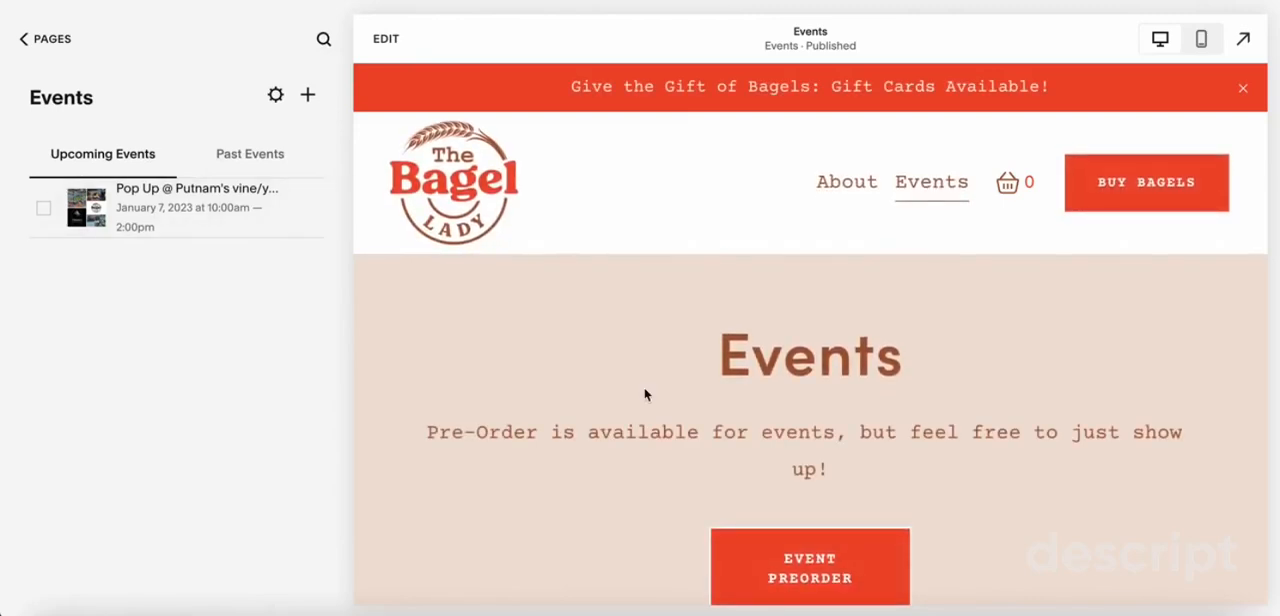
pyautogui.scroll(-5, 646, 394)
pyautogui.scroll(-1, 646, 396)
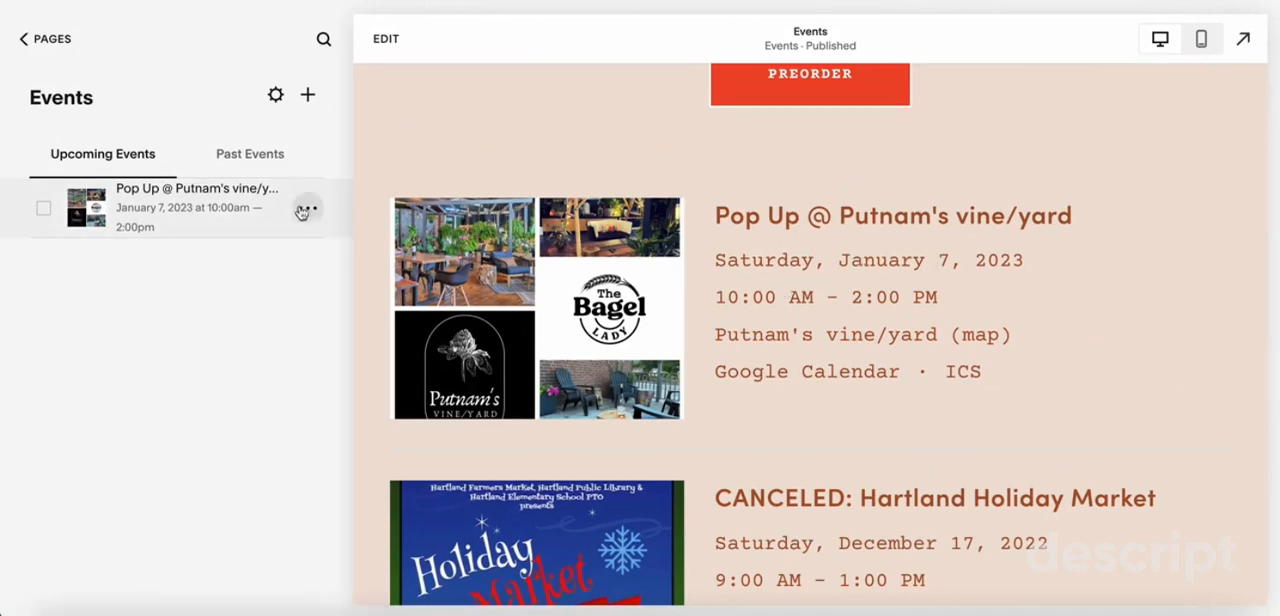
# Set the Putnam's vine/yard event's SEO description to "Join me at what is sure to be WRJ's coolest new addition to downtown! Pre-order your bagels for pick-up or just show up!"
pyautogui.click(308, 212)
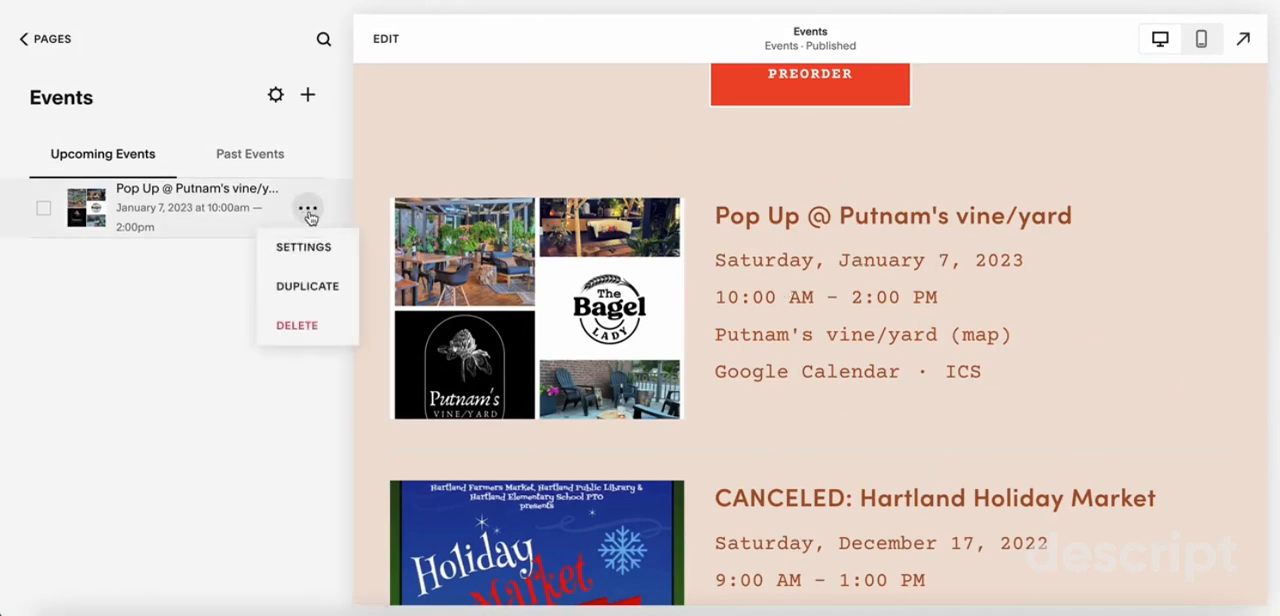
pyautogui.click(310, 250)
pyautogui.click(312, 228)
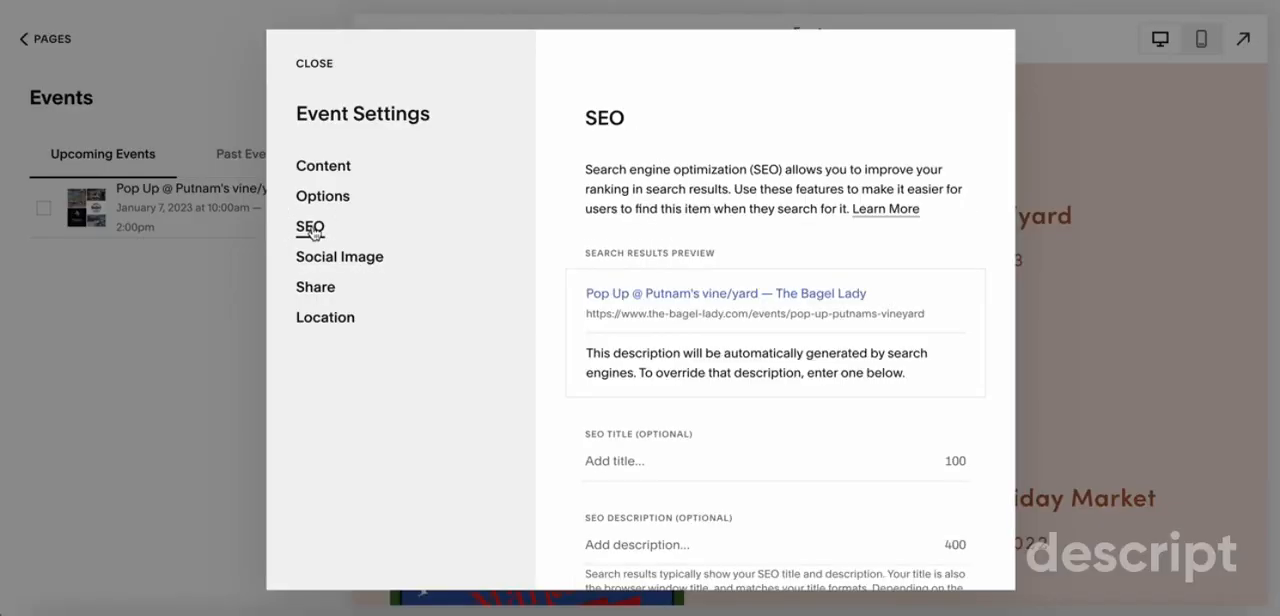
pyautogui.scroll(-2, 765, 396)
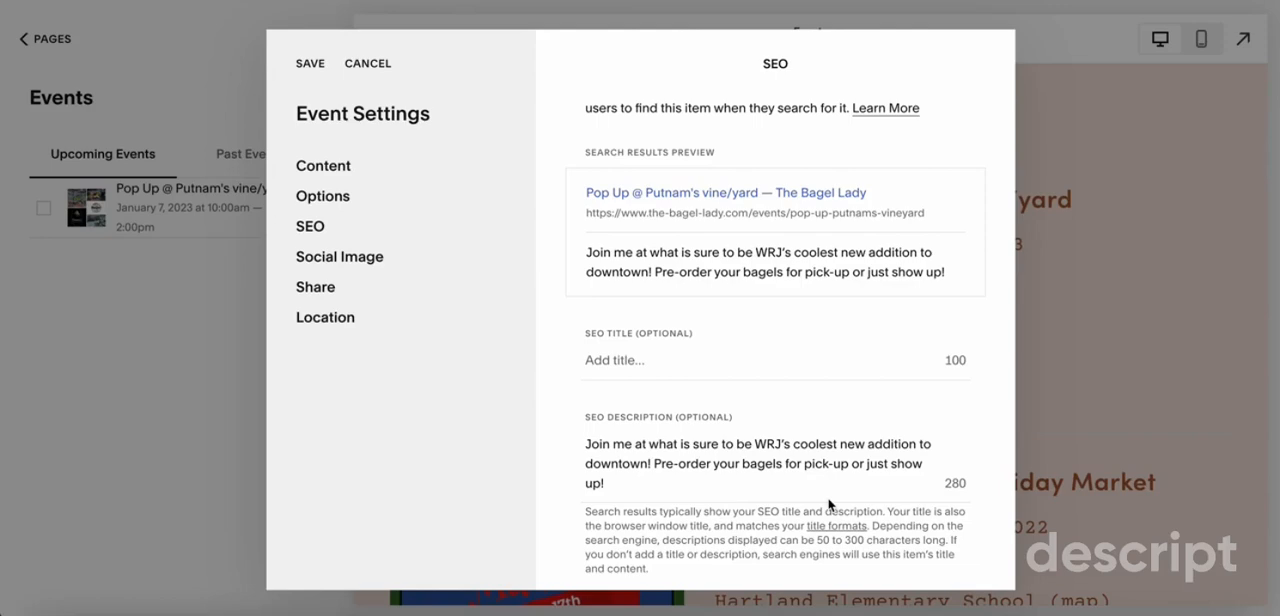
# Check the Putnam's vine/yard event's social preview against its alternate sharing image, and save the event settings
pyautogui.click(345, 262)
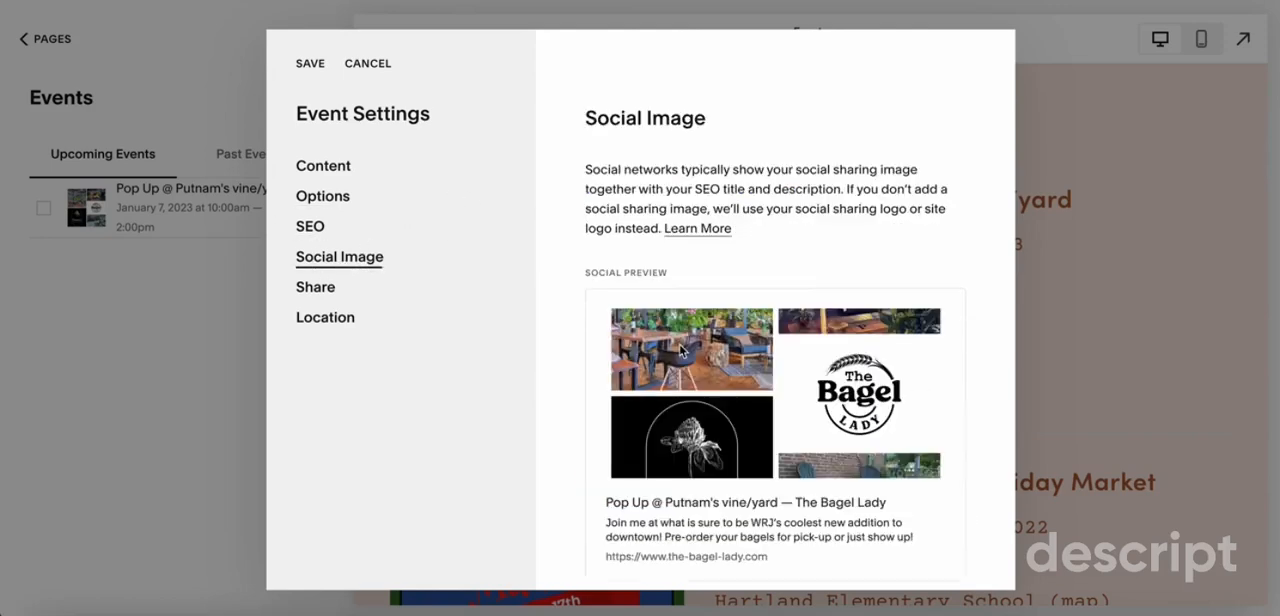
pyautogui.scroll(-3, 682, 350)
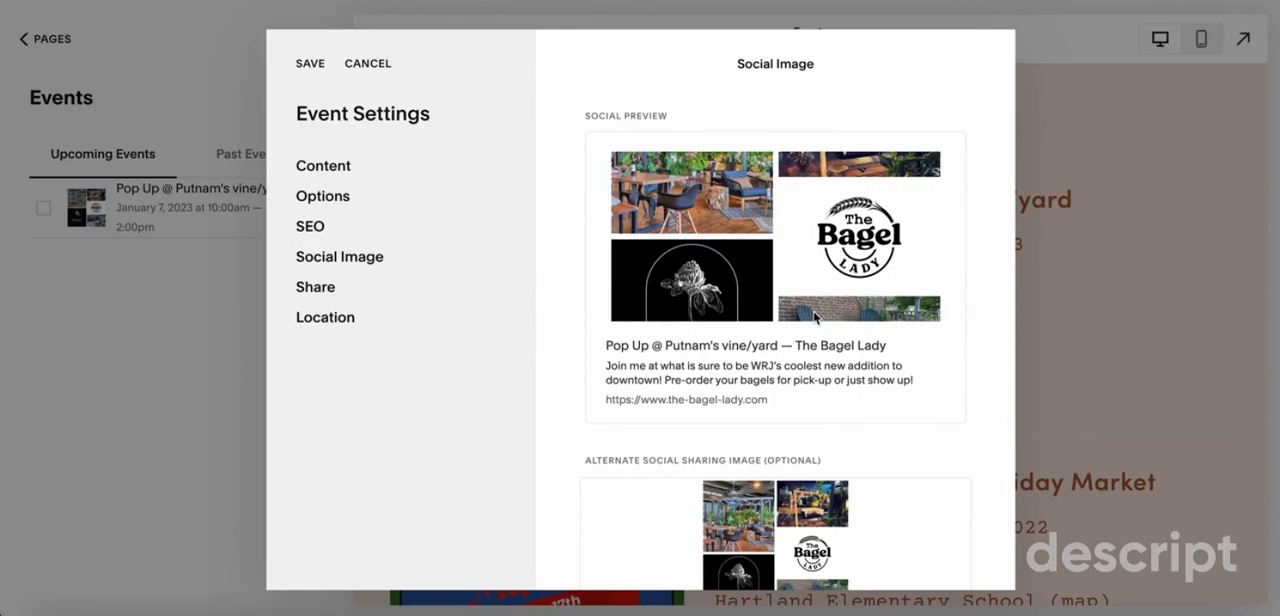
pyautogui.scroll(-1, 815, 318)
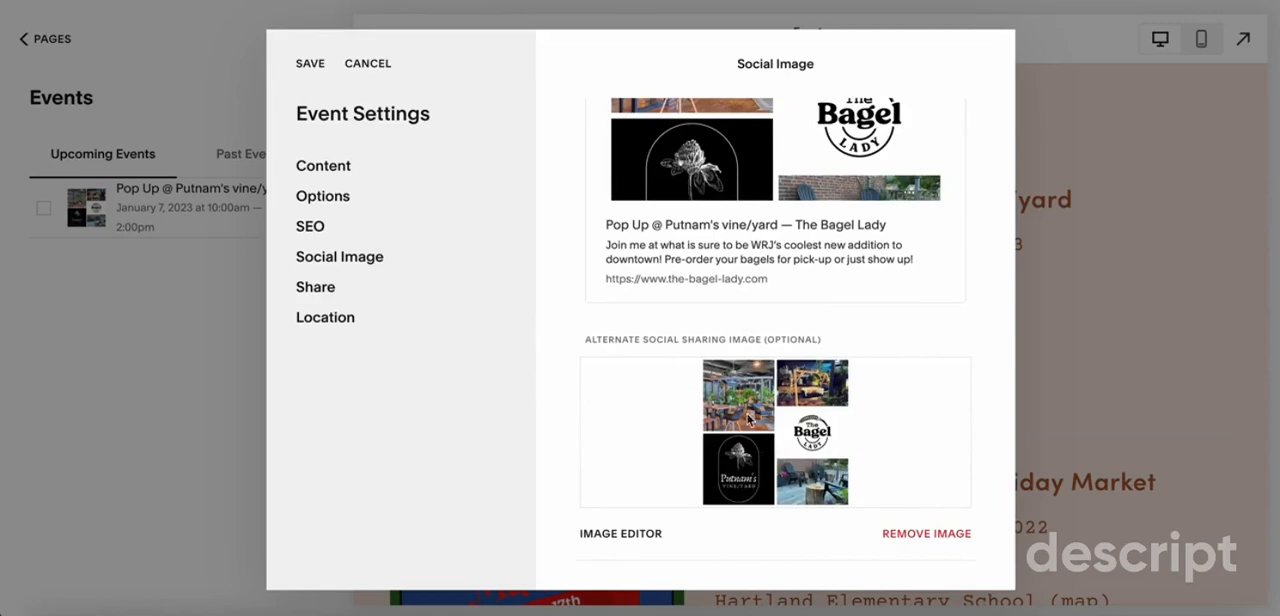
pyautogui.scroll(2, 748, 420)
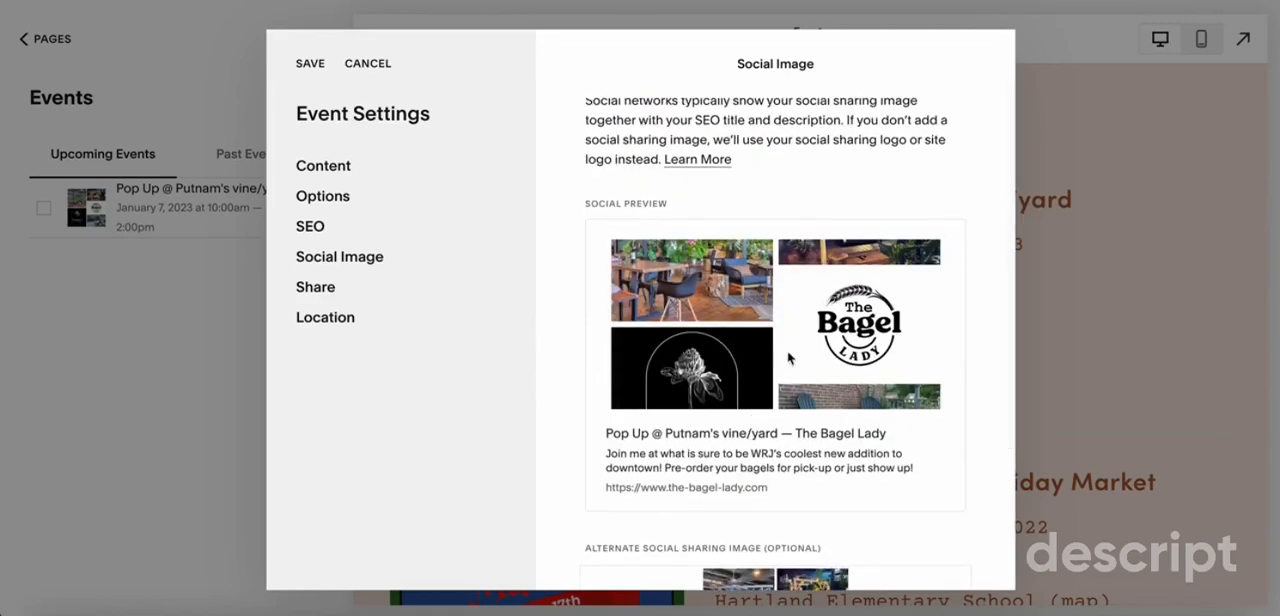
pyautogui.scroll(-2, 735, 330)
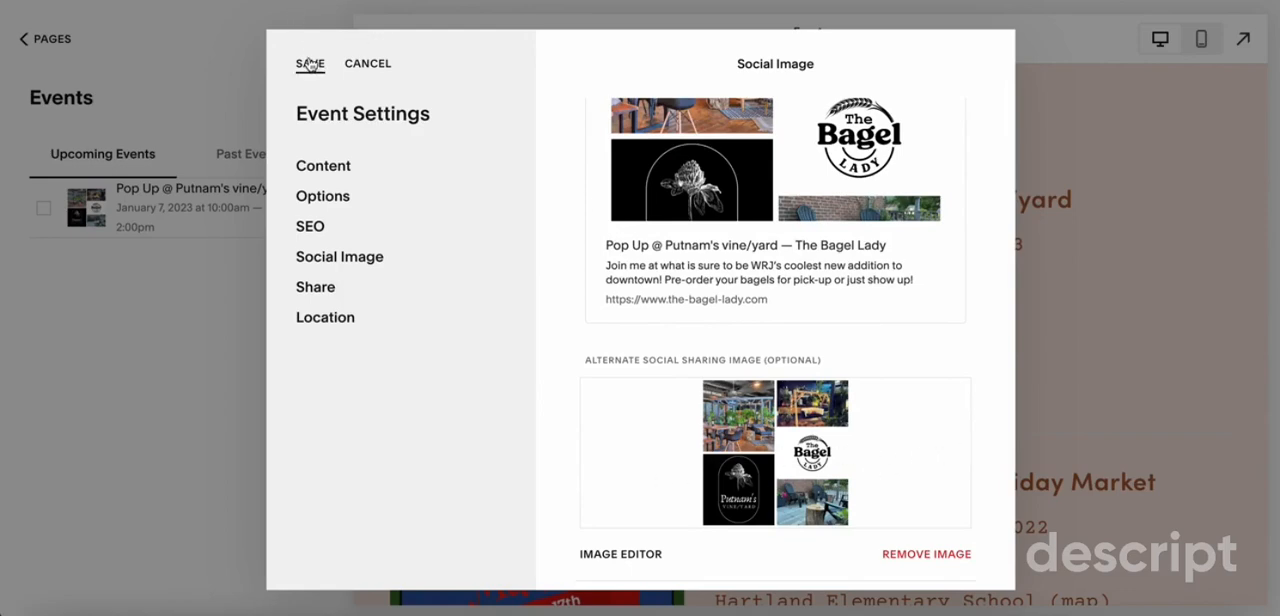
pyautogui.click(309, 63)
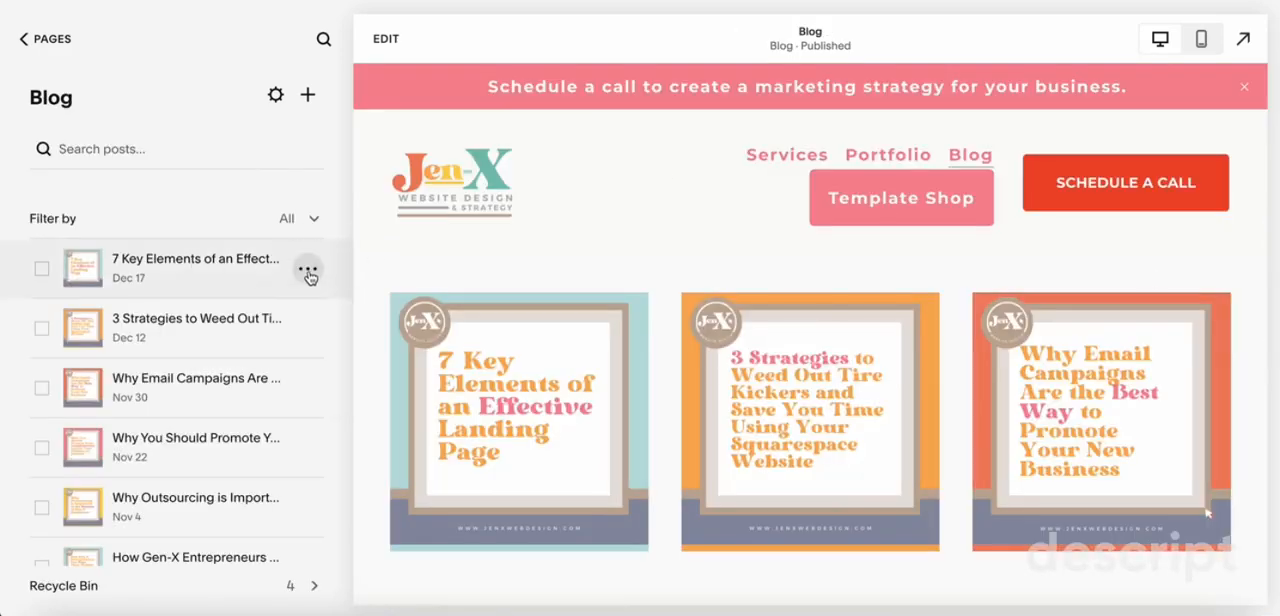
# Switch to the Jen-X site's blog and review the SEO title and description of the post on effective landing pages
pyautogui.click(308, 272)
pyautogui.click(309, 303)
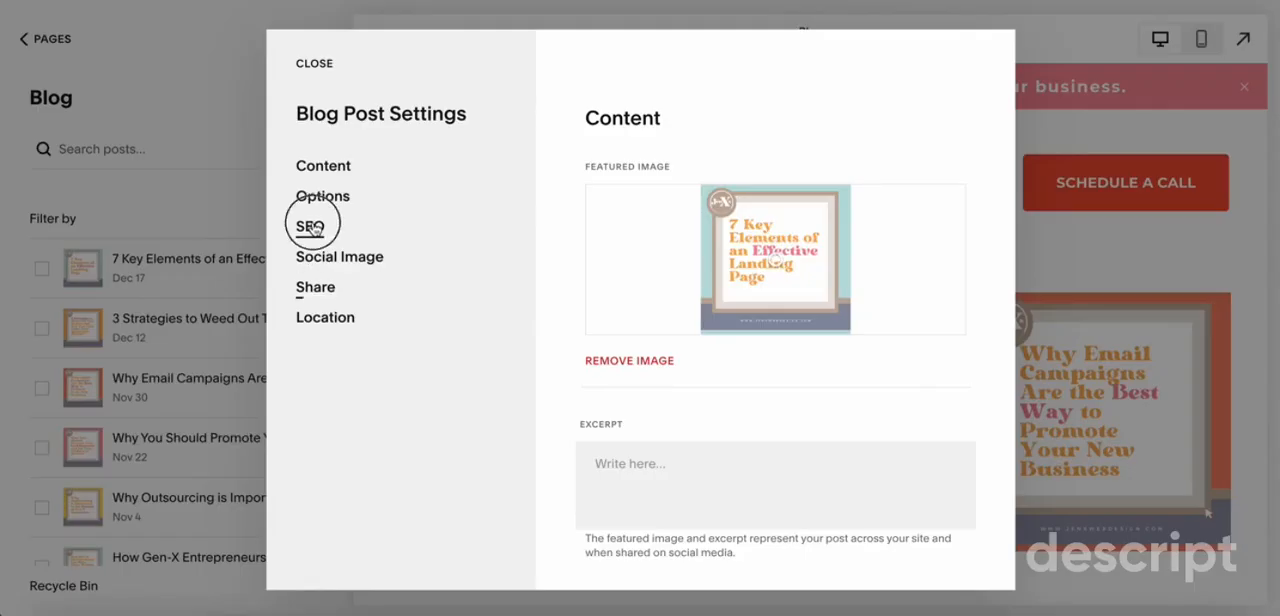
pyautogui.click(310, 226)
pyautogui.scroll(-3, 605, 398)
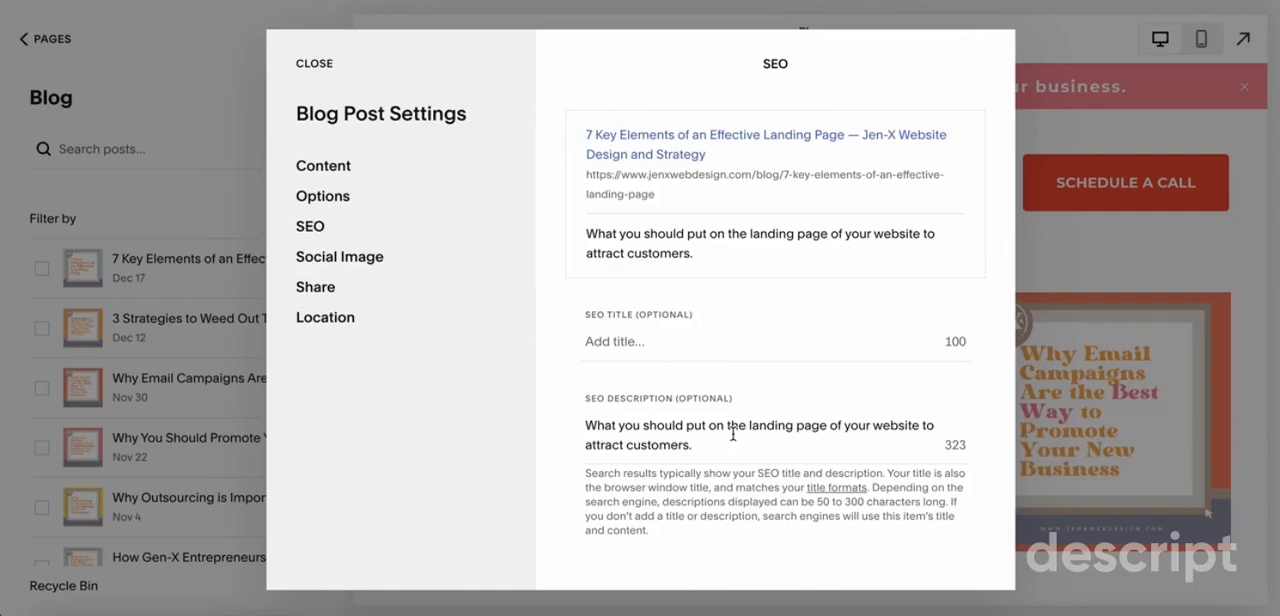
# Examine the landing page blog post's social preview and its alternate social sharing image
pyautogui.click(340, 257)
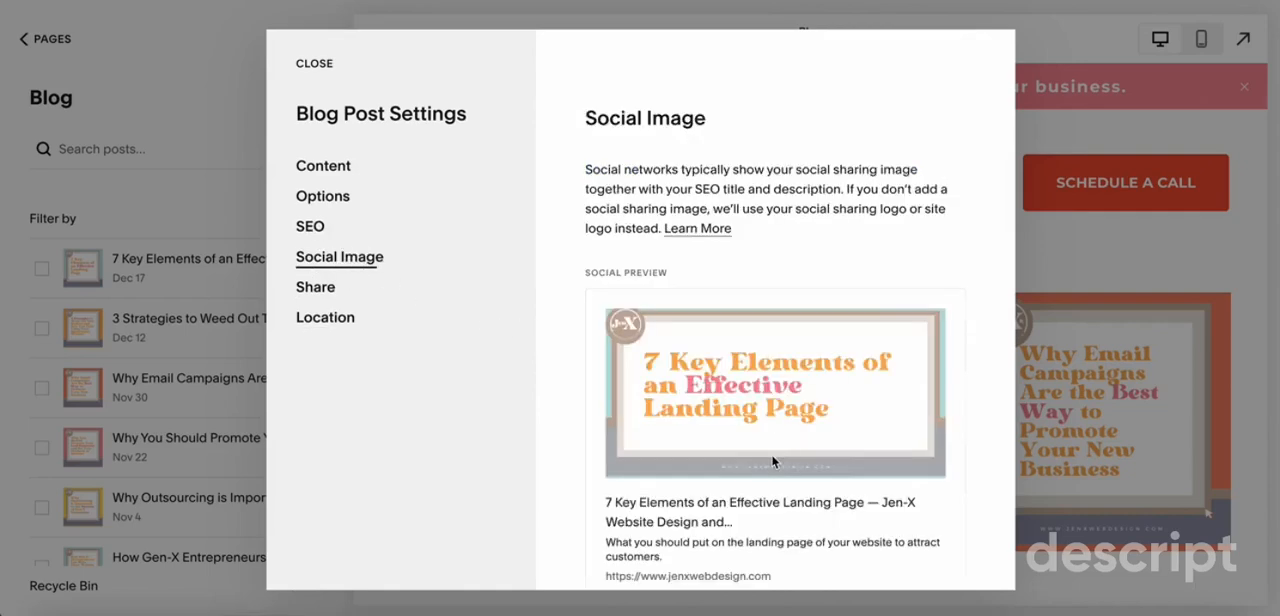
pyautogui.scroll(-3, 772, 461)
pyautogui.scroll(-1, 772, 461)
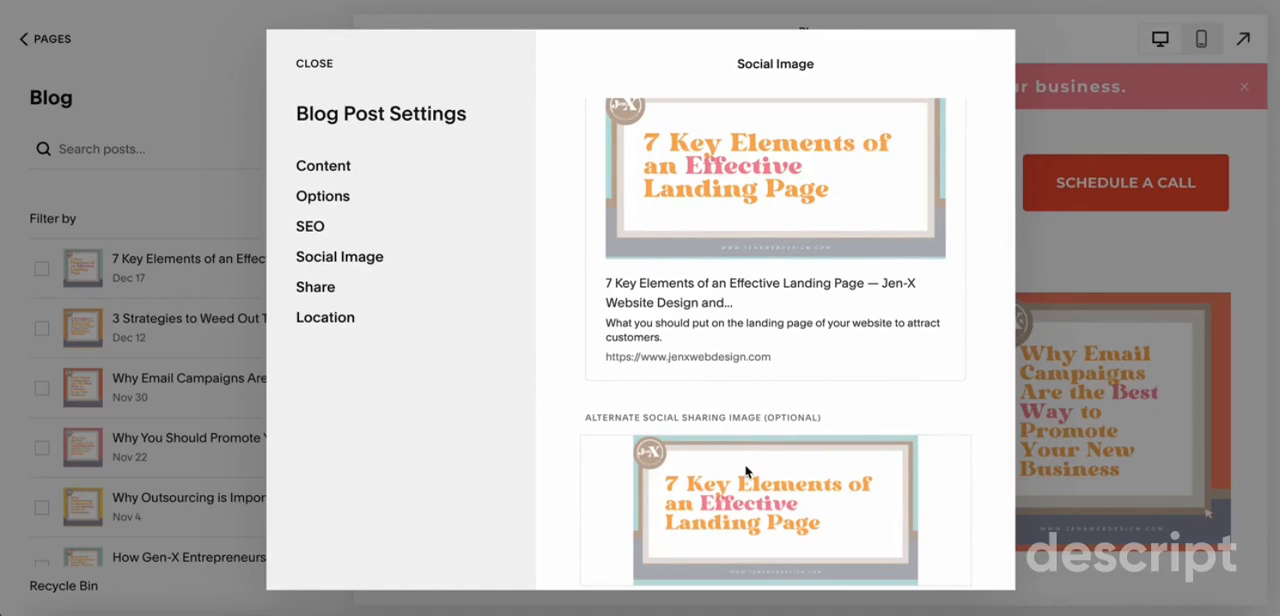
pyautogui.scroll(-2, 745, 471)
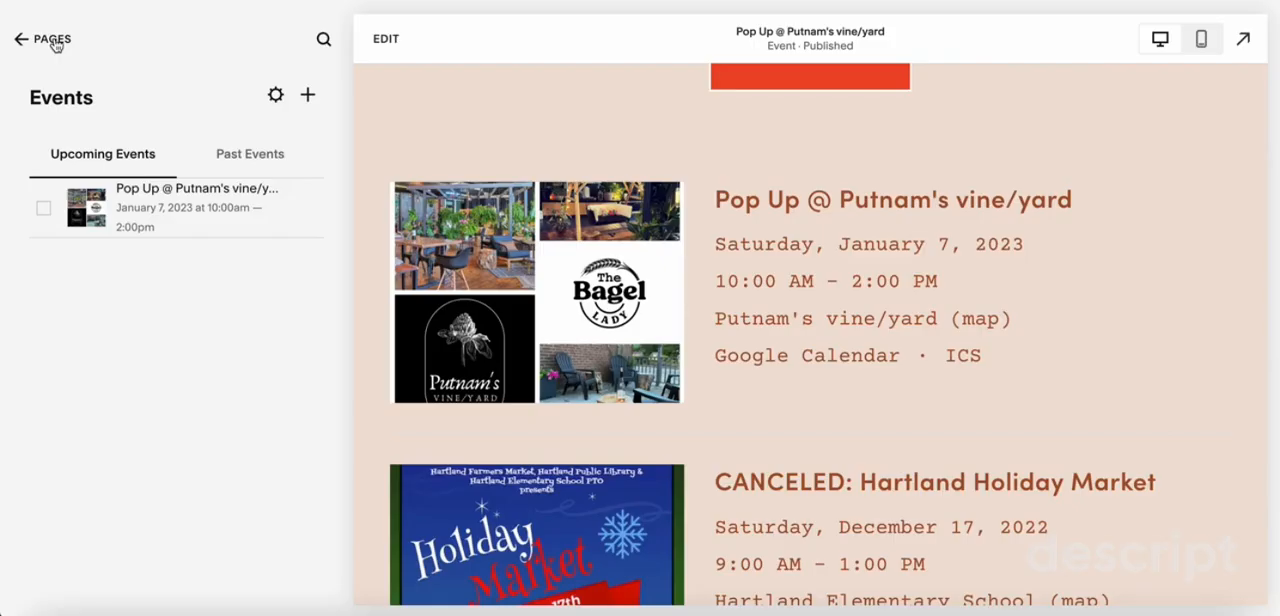
# Return to The Bagel Lady site and review the Buy Bagels store's SEO title and description in its settings
pyautogui.click(52, 40)
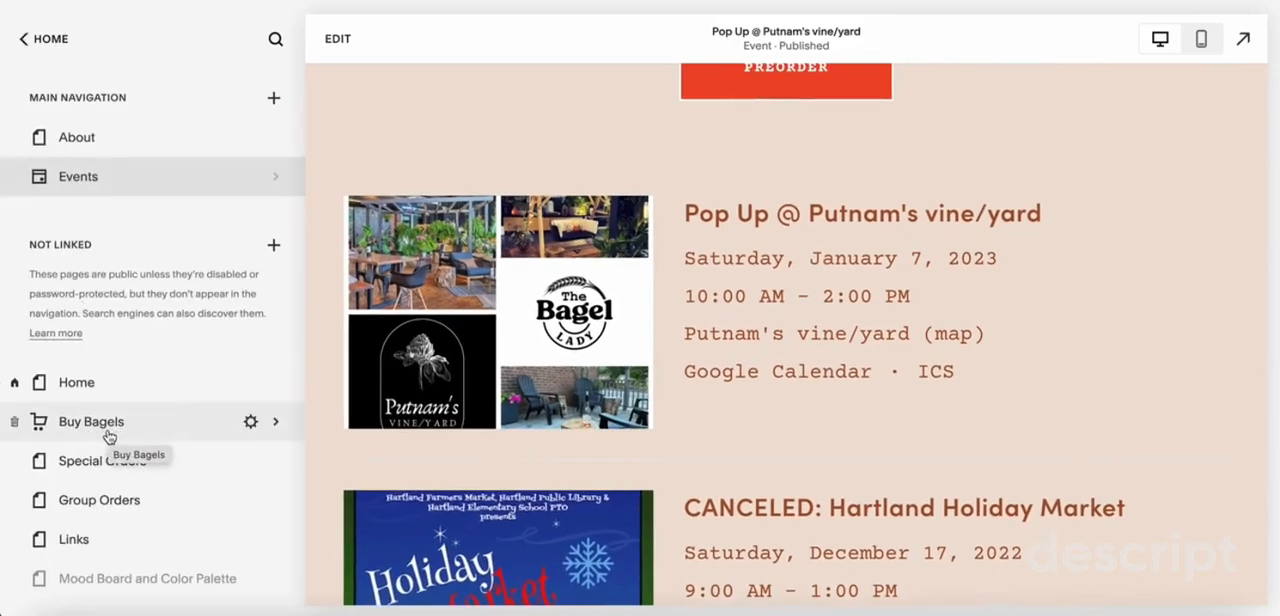
pyautogui.click(111, 430)
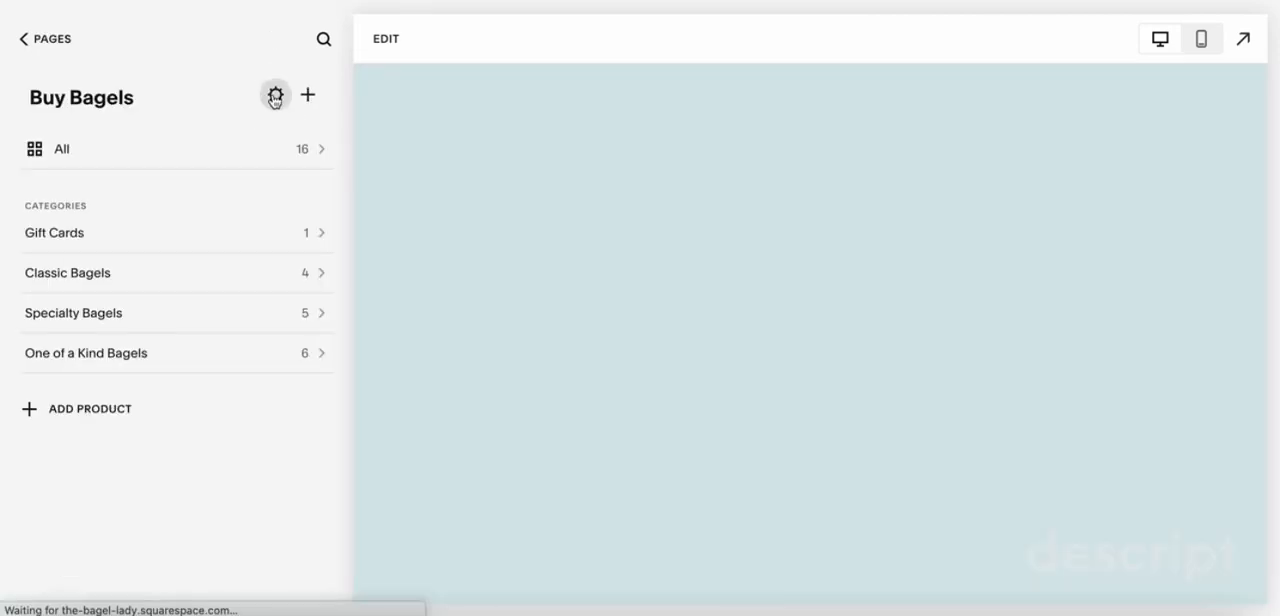
pyautogui.click(274, 97)
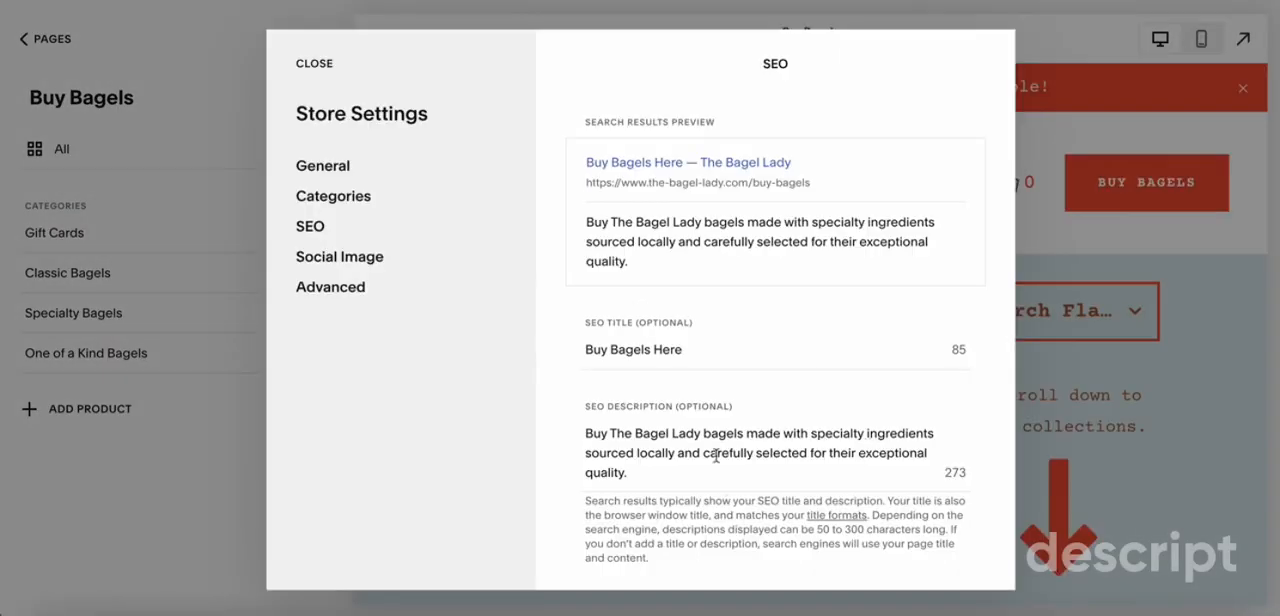
# Add the photo of green bags and paper bagel bags as the Buy Bagels store's alternate social sharing image, and save the settings
pyautogui.click(363, 268)
pyautogui.scroll(-3, 735, 372)
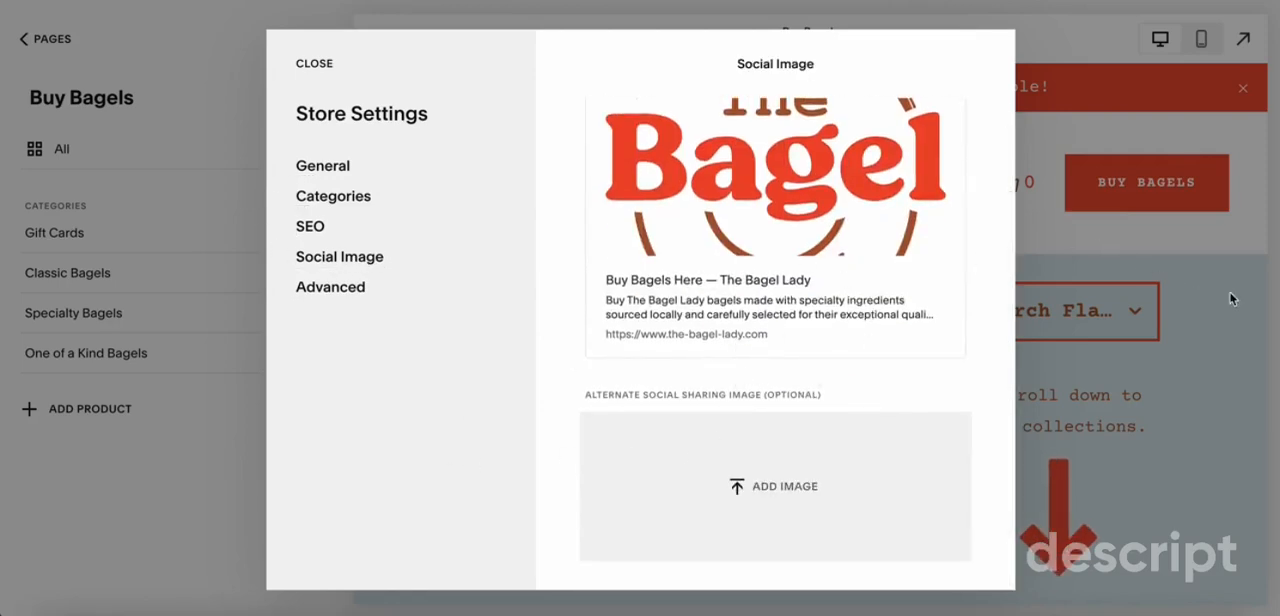
pyautogui.moveTo(1276, 316)
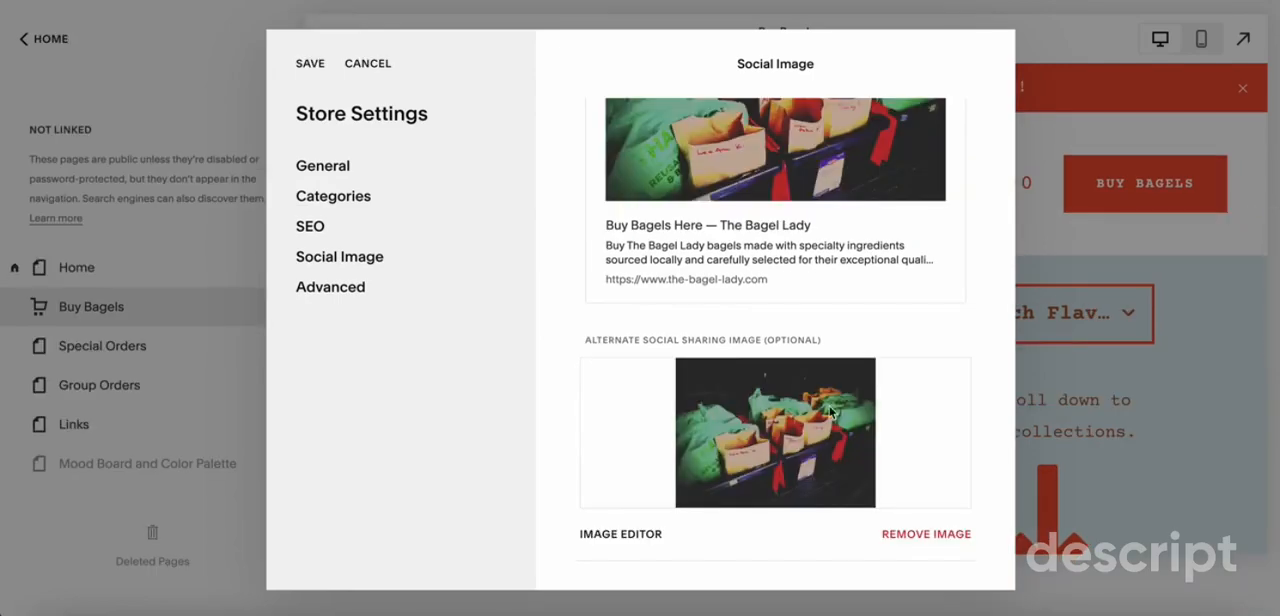
pyautogui.scroll(5, 829, 408)
pyautogui.scroll(-5, 829, 408)
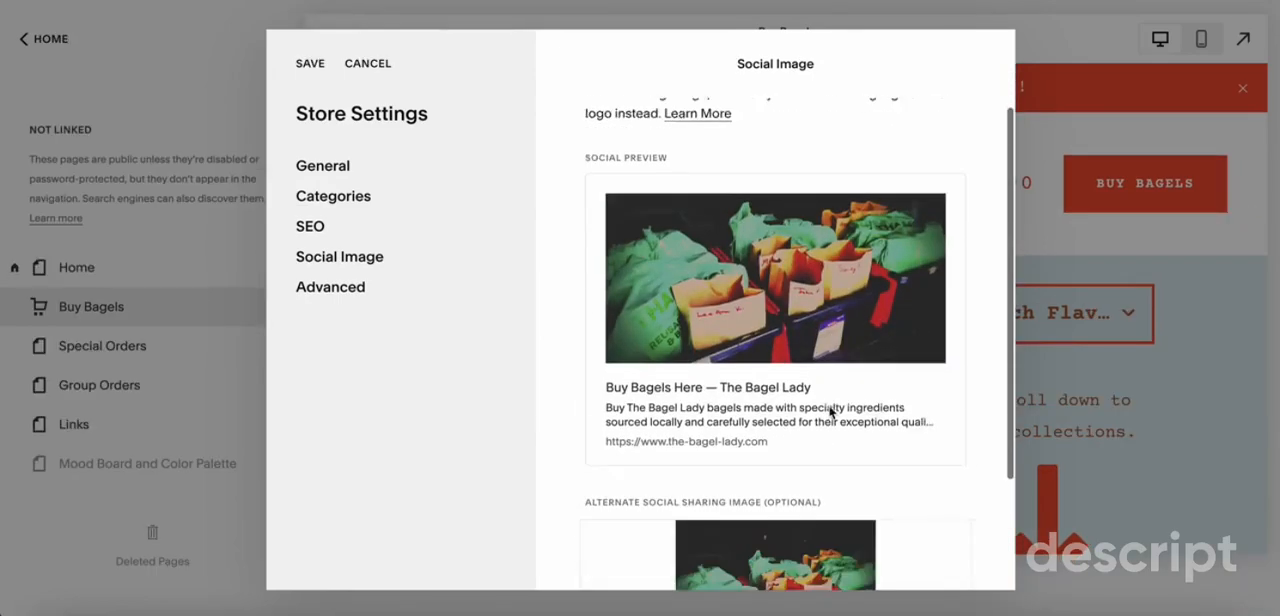
pyautogui.click(316, 66)
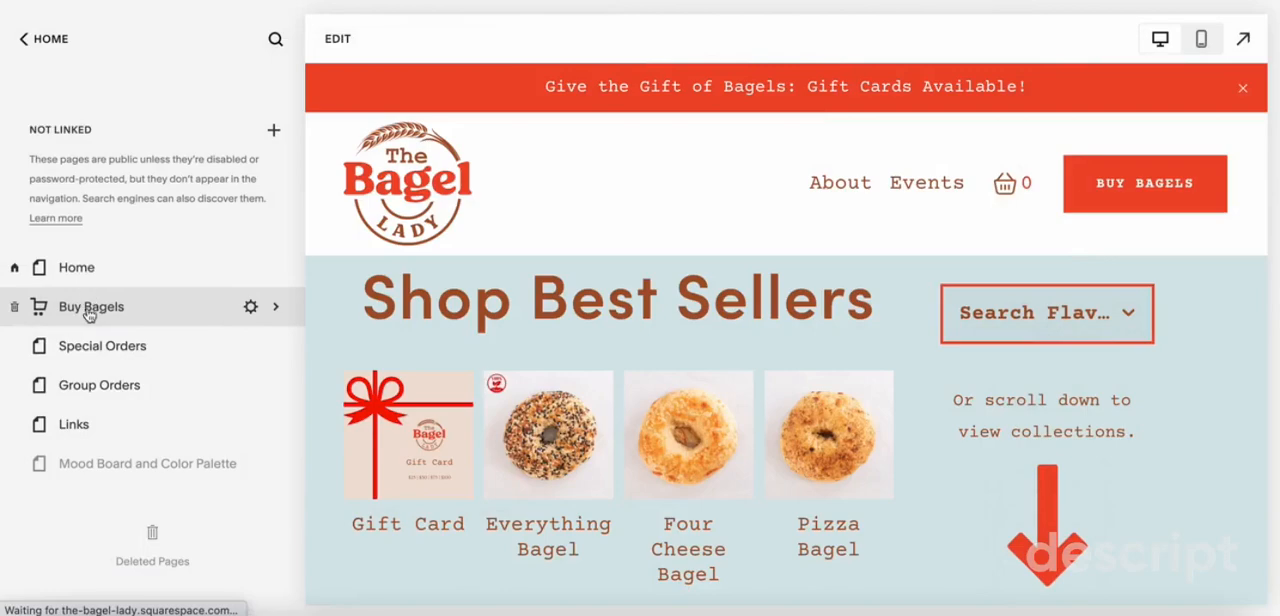
# Open the Plain Bagel product for editing from the list of all Buy Bagels products
pyautogui.click(88, 310)
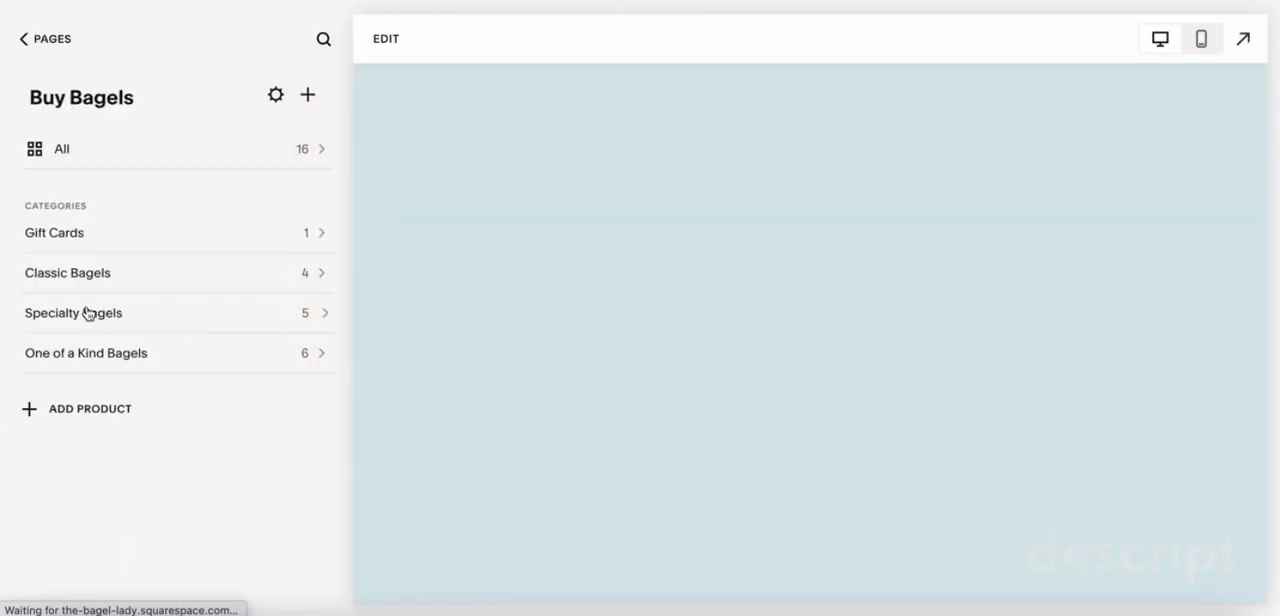
pyautogui.click(44, 150)
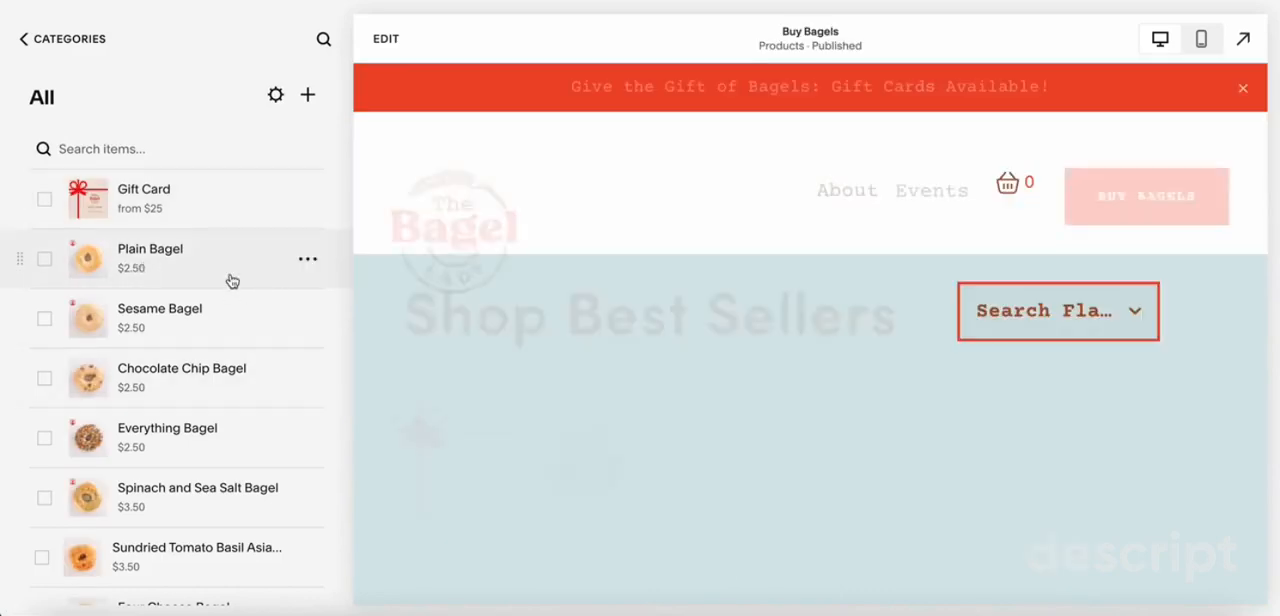
pyautogui.click(307, 259)
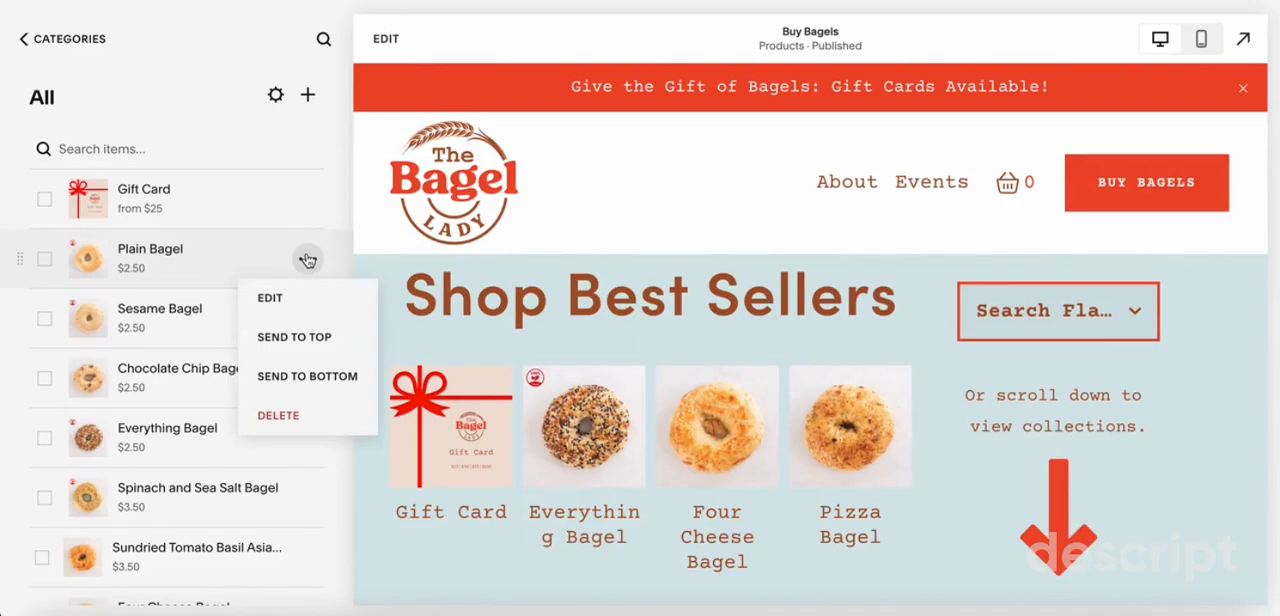
pyautogui.click(277, 298)
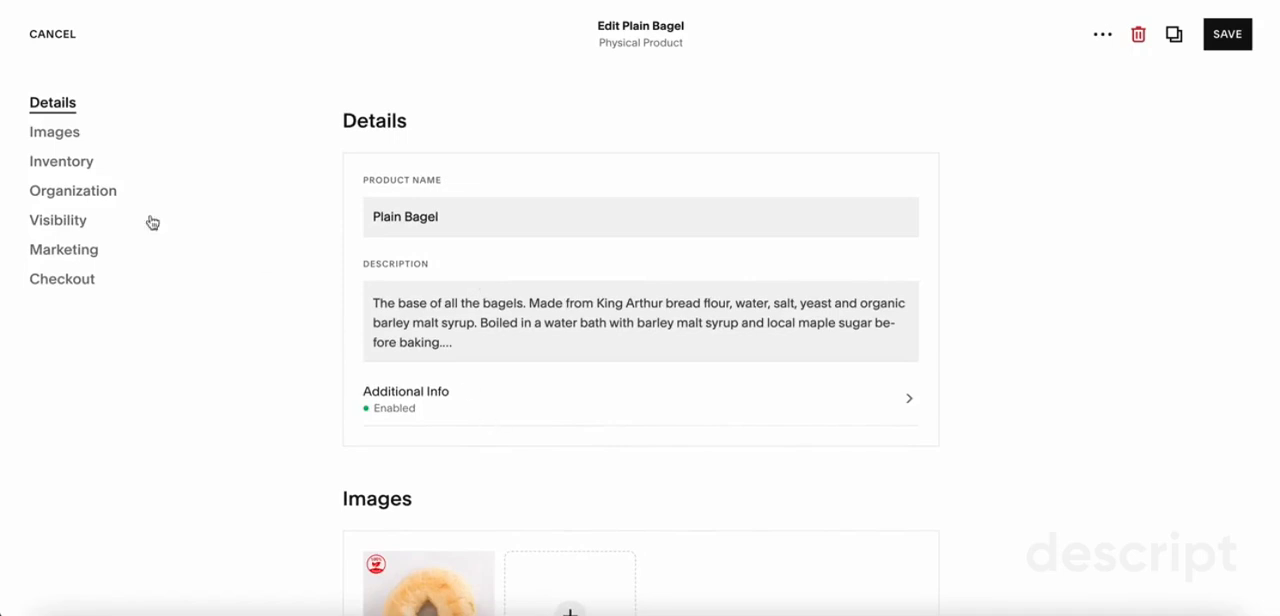
# Check the Plain Bagel product's SEO details and apply them, and examine its social share preview and product images
pyautogui.click(45, 256)
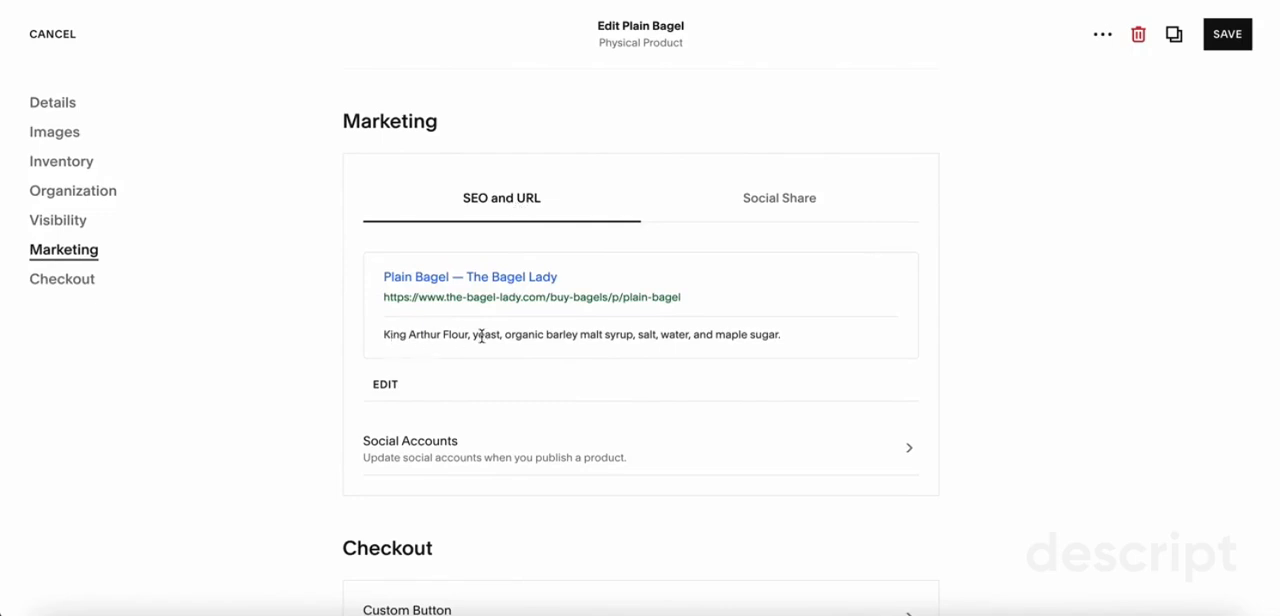
pyautogui.click(385, 386)
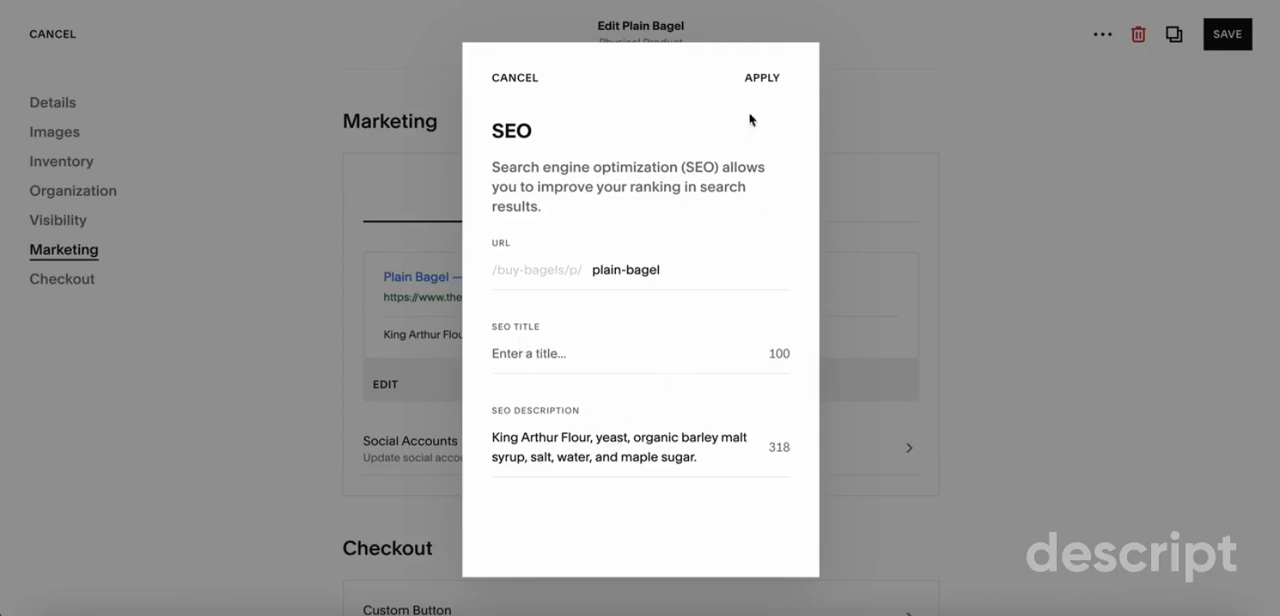
pyautogui.click(760, 78)
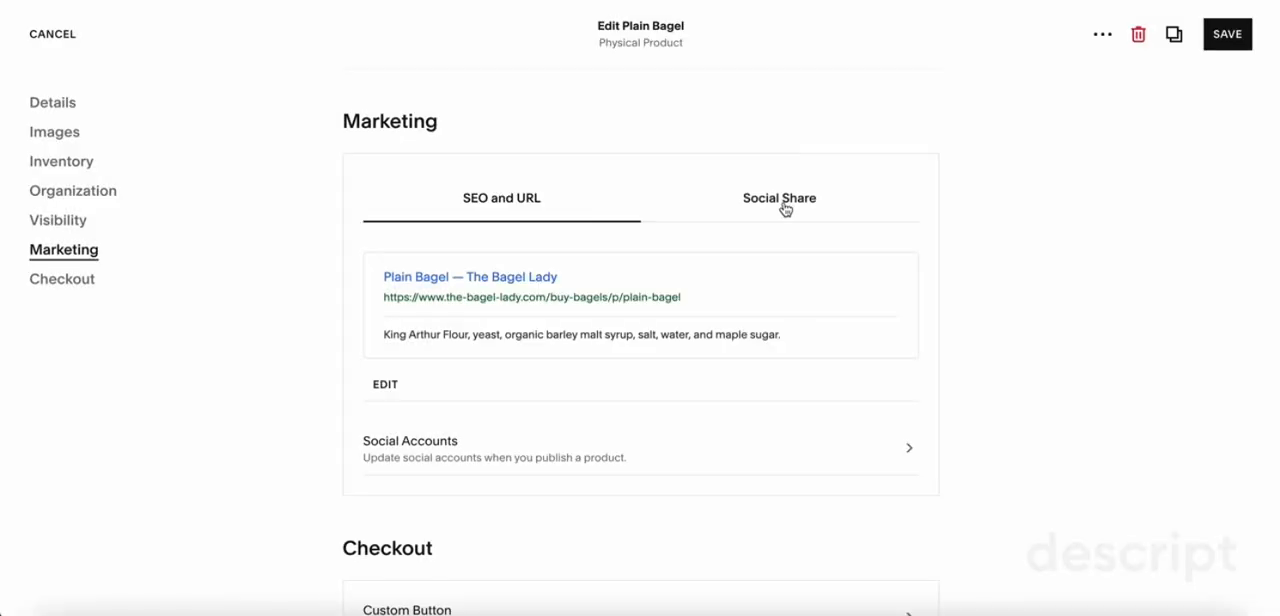
pyautogui.click(771, 200)
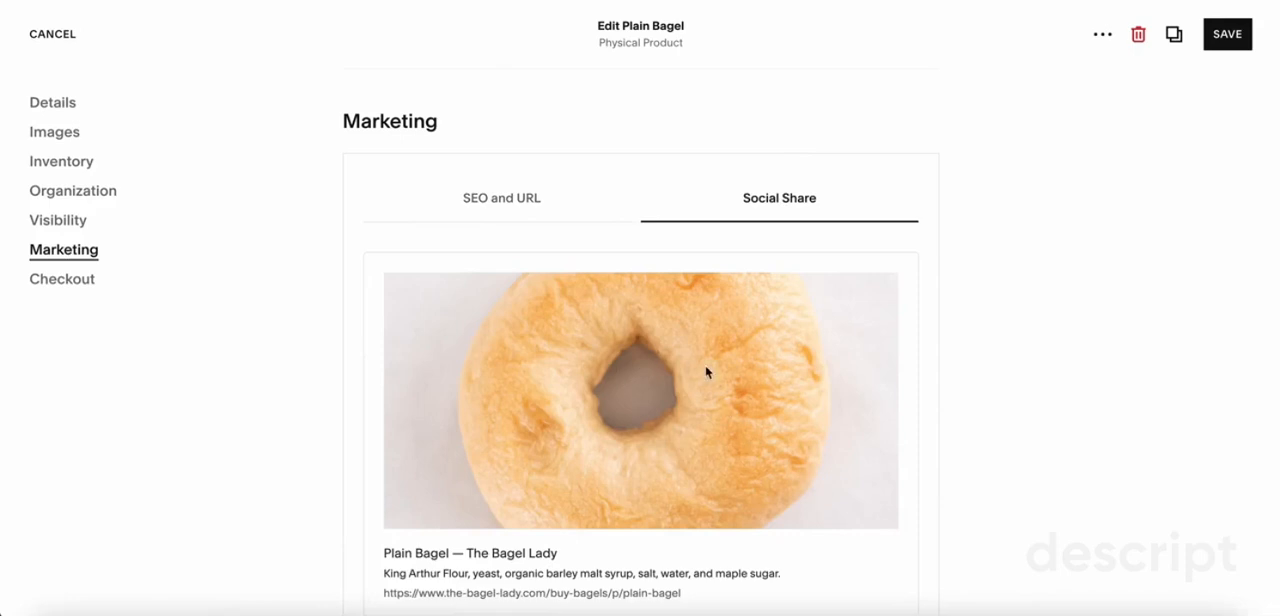
pyautogui.click(55, 131)
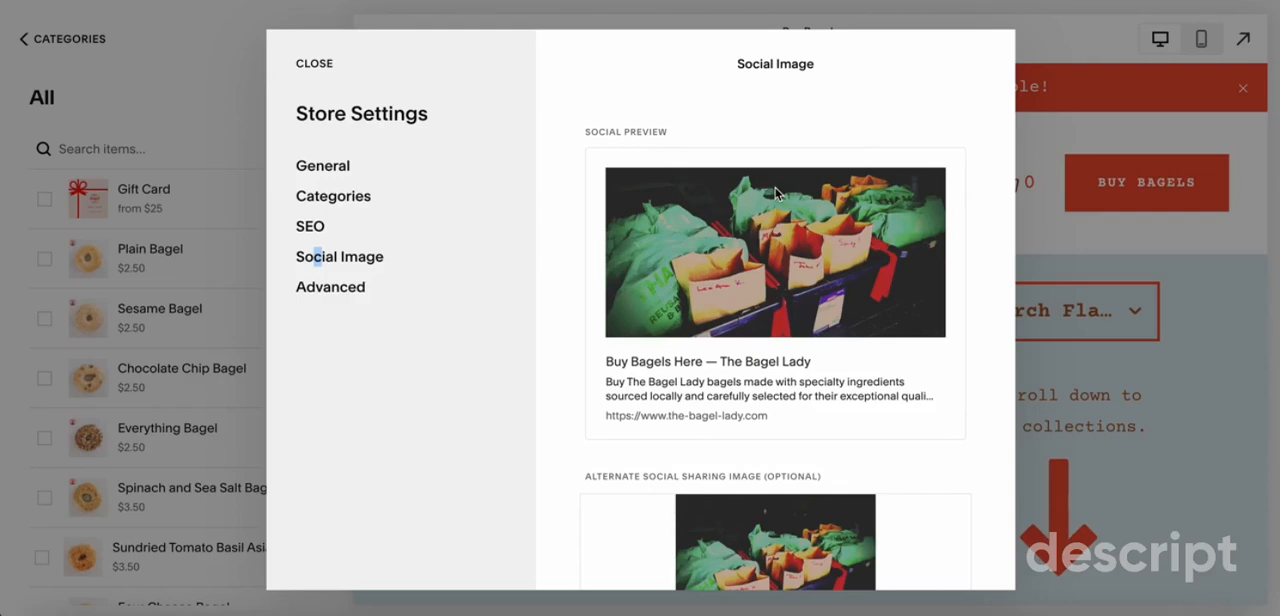
# Review the Buy Bagels store's social preview and look through the Plain Bagel product page
pyautogui.scroll(1, 775, 193)
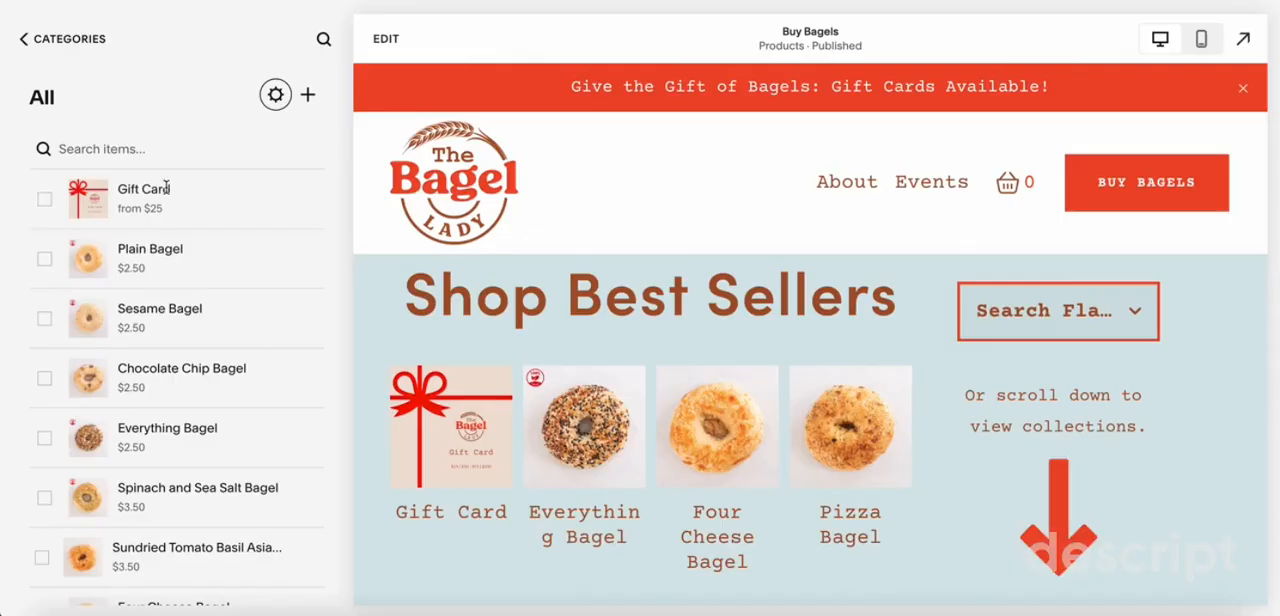
pyautogui.click(177, 255)
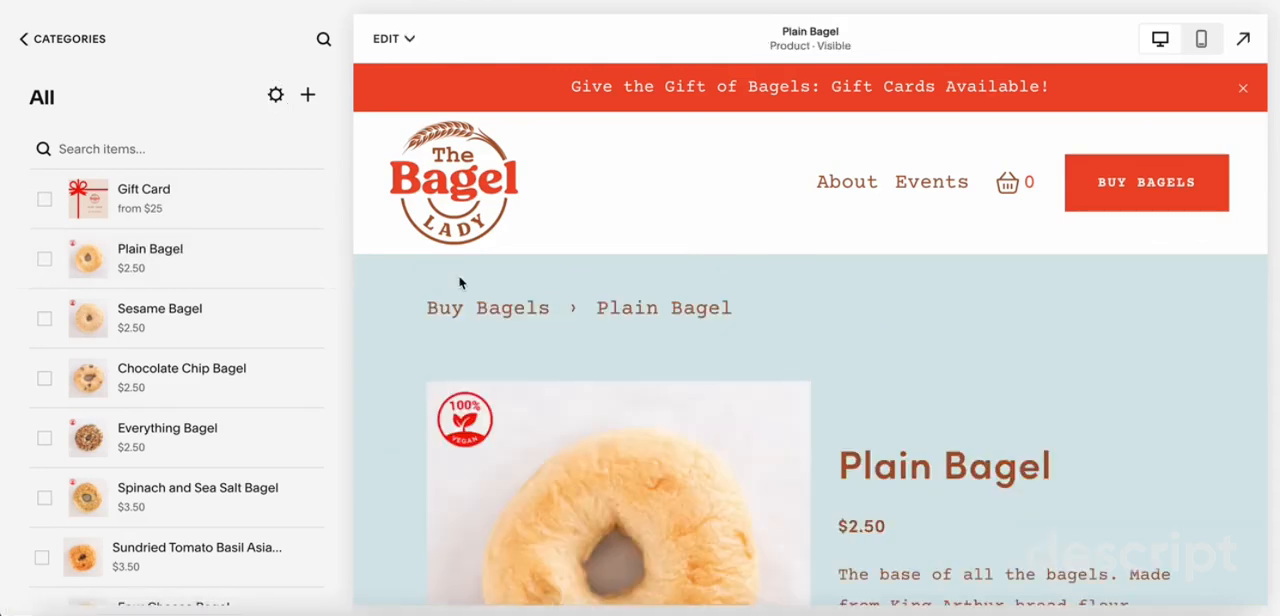
pyautogui.scroll(-1, 460, 283)
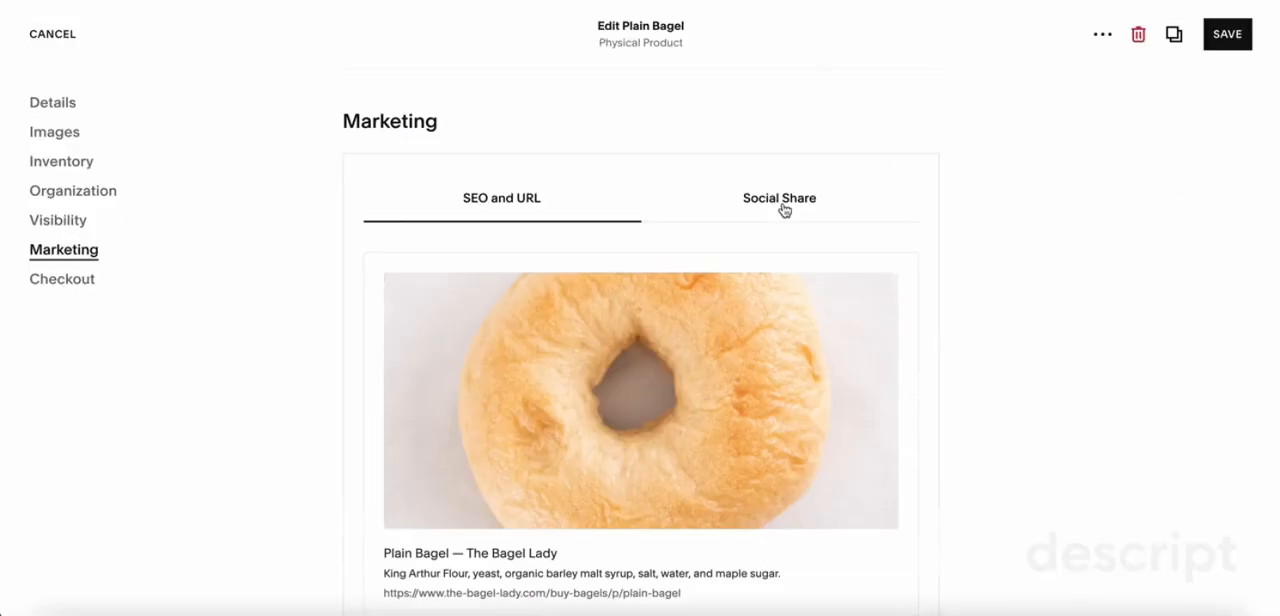
pyautogui.click(784, 207)
pyautogui.scroll(-2, 797, 429)
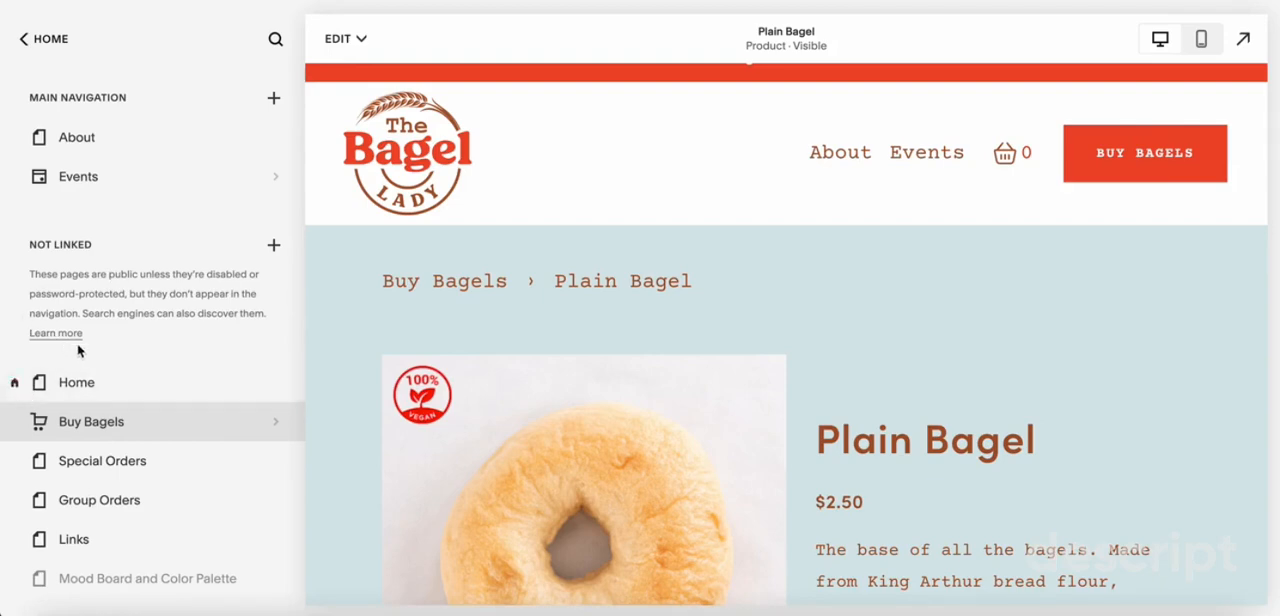
# Review the Home page's SEO search results preview and its social image preview in the page settings
pyautogui.click(275, 385)
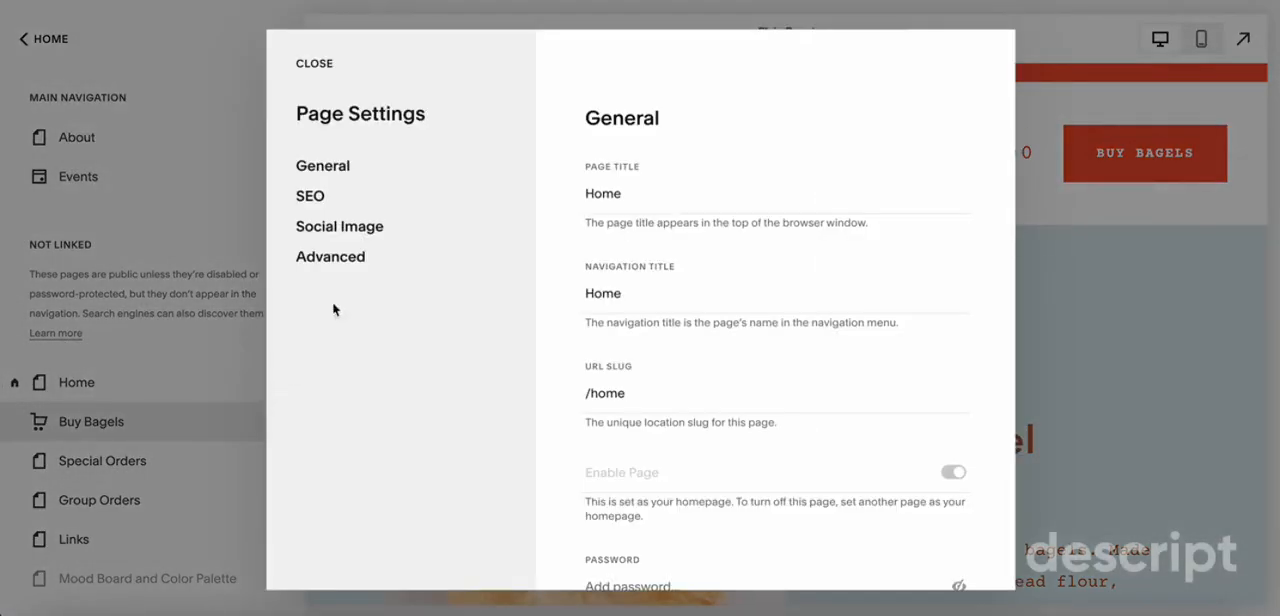
pyautogui.click(313, 197)
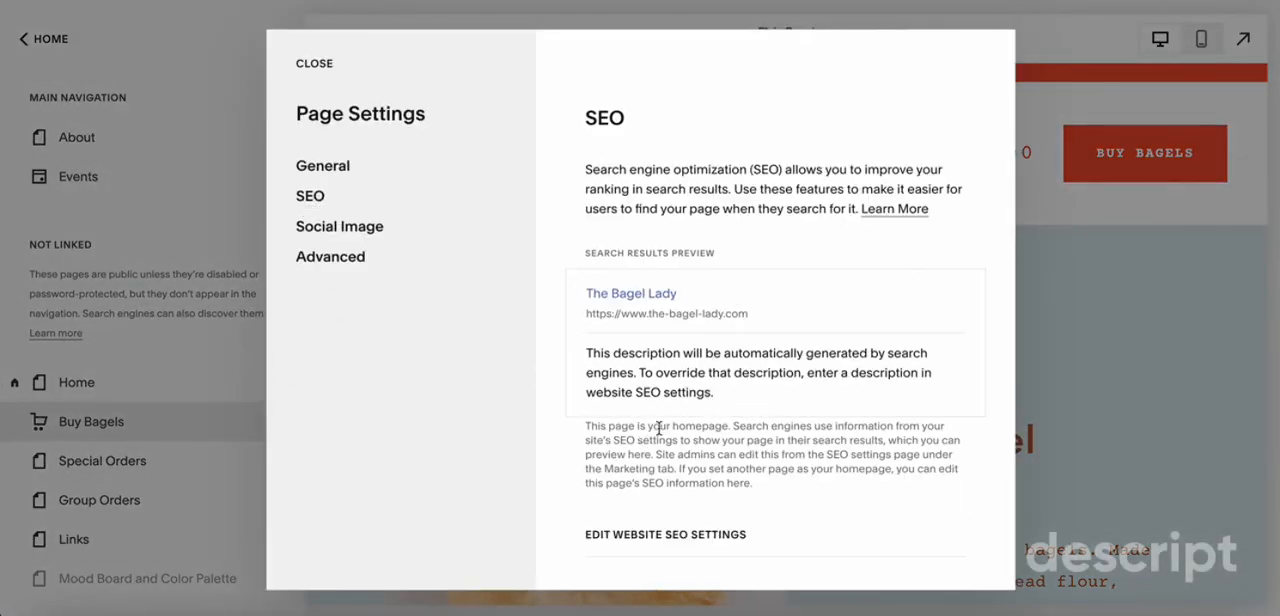
pyautogui.scroll(-5, 663, 434)
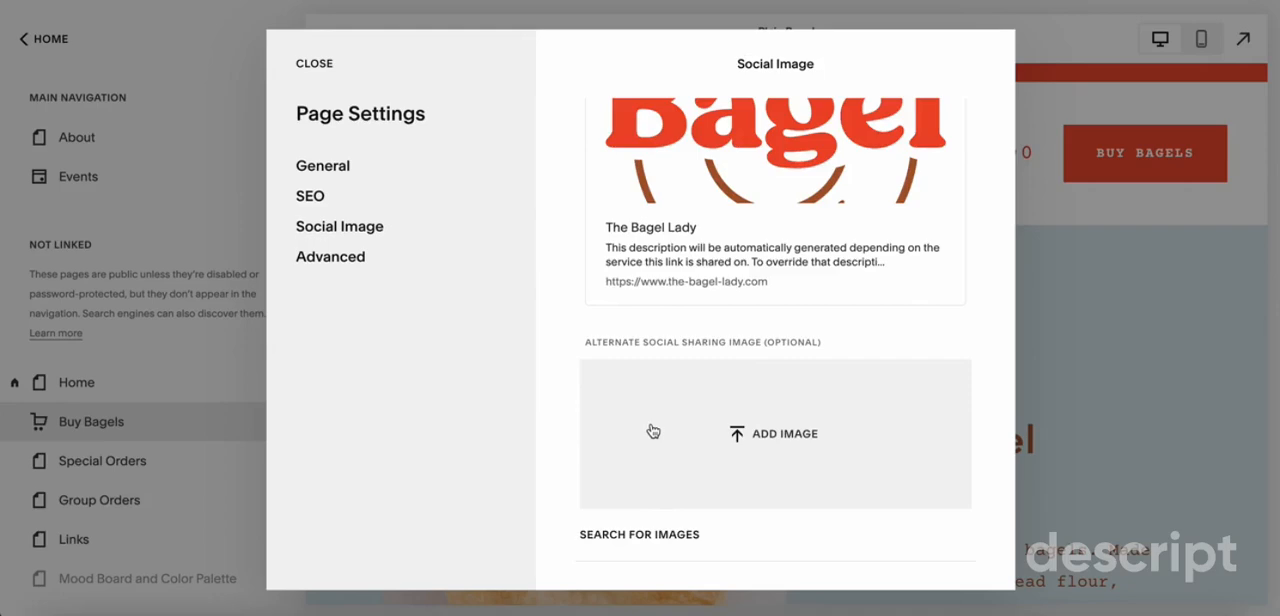
pyautogui.scroll(3, 634, 277)
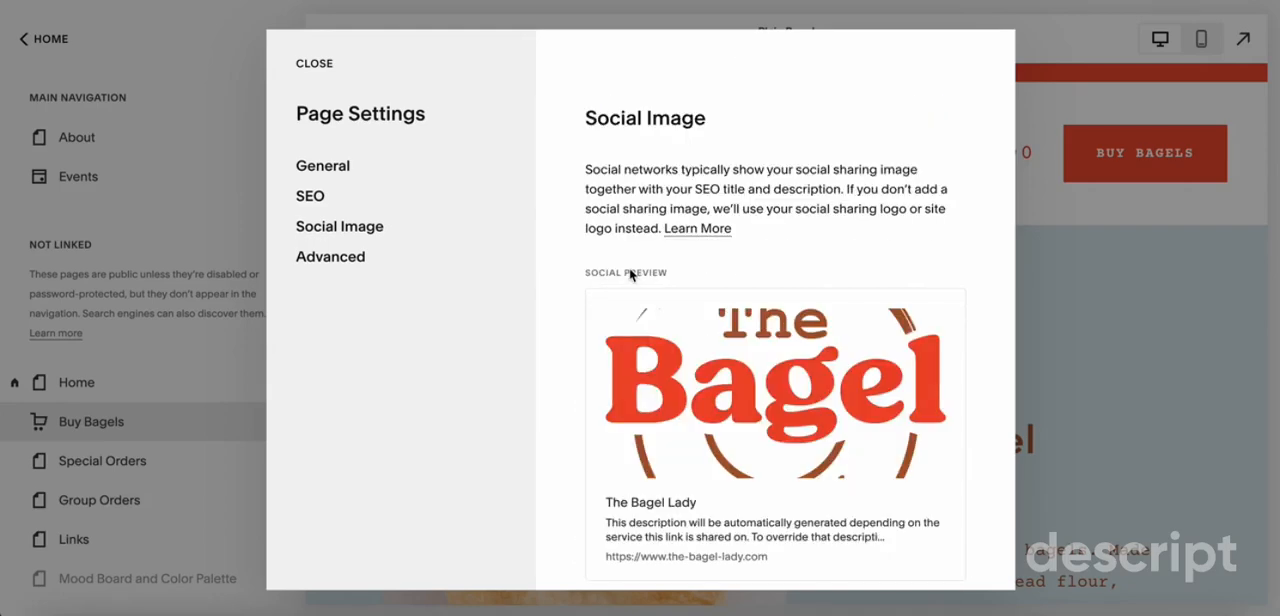
pyautogui.scroll(-3, 630, 275)
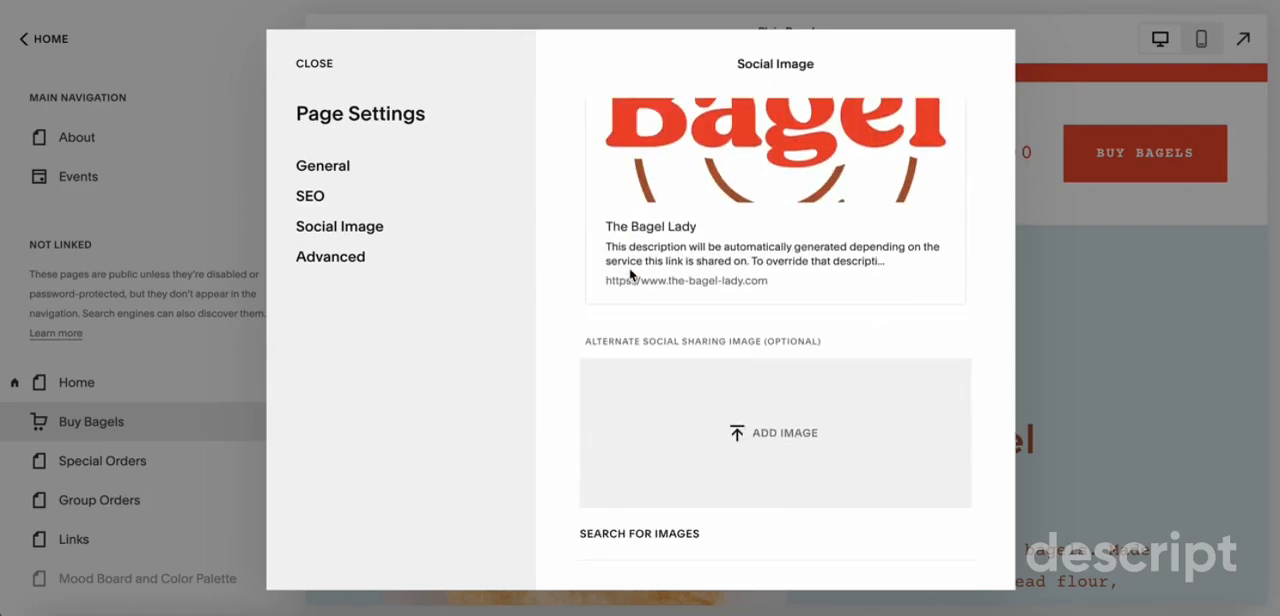
pyautogui.scroll(3, 630, 275)
pyautogui.click(310, 197)
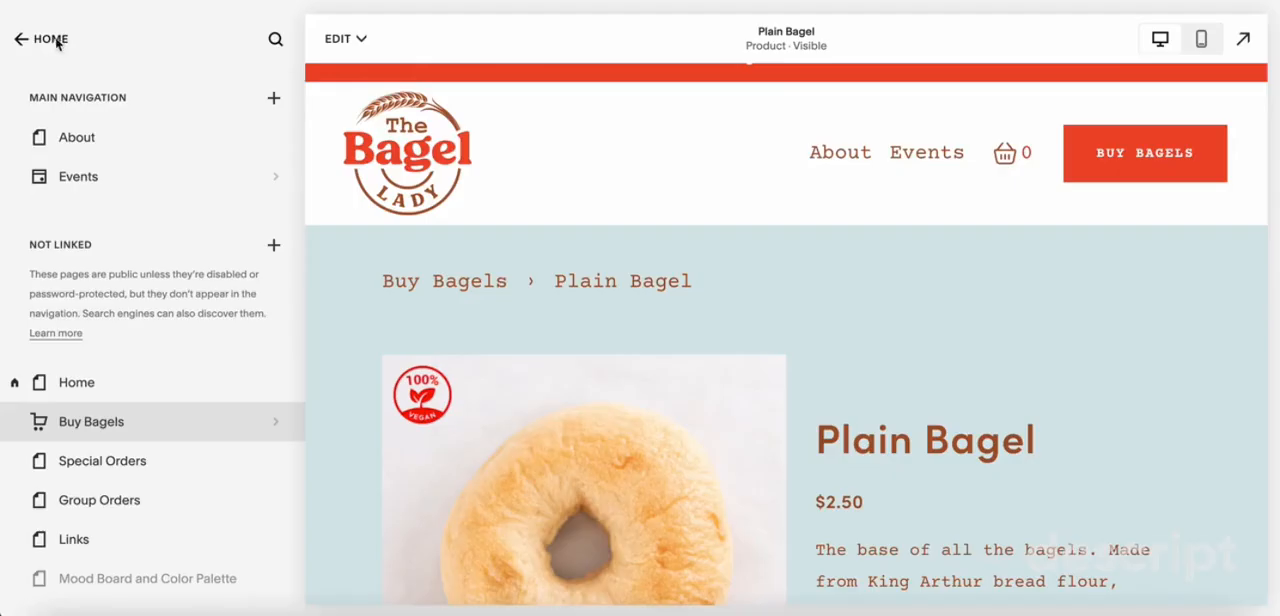
# Examine the site-wide SEO settings for the homepage, including the search appearance preview, SEO title format and SEO site description
pyautogui.click(53, 38)
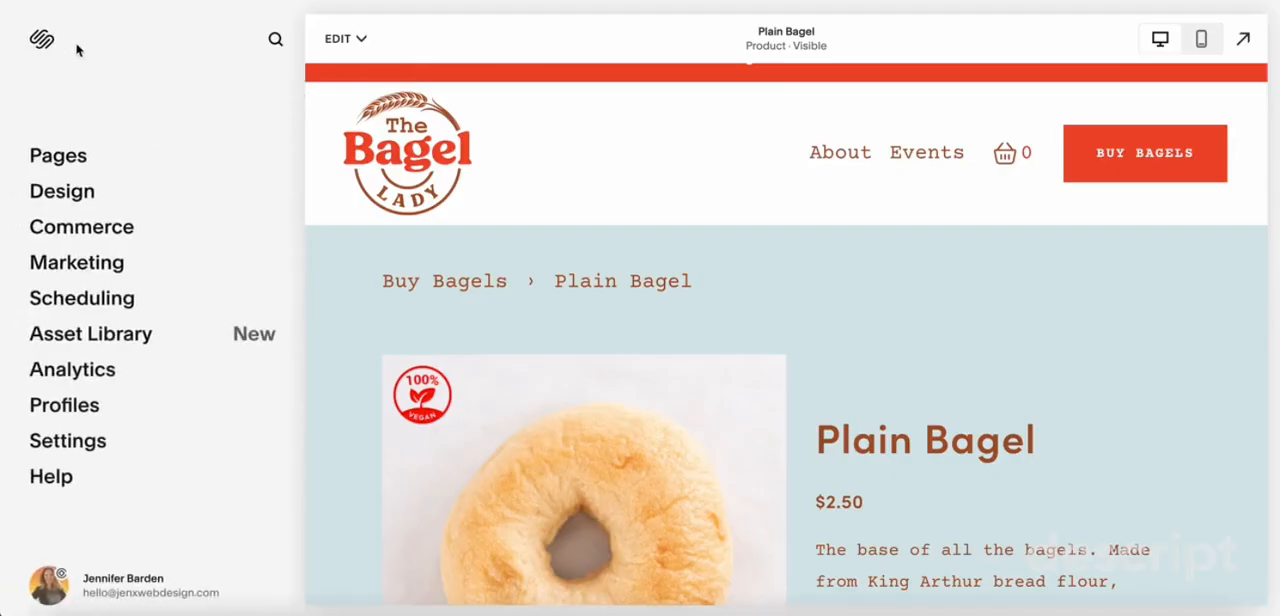
pyautogui.click(90, 268)
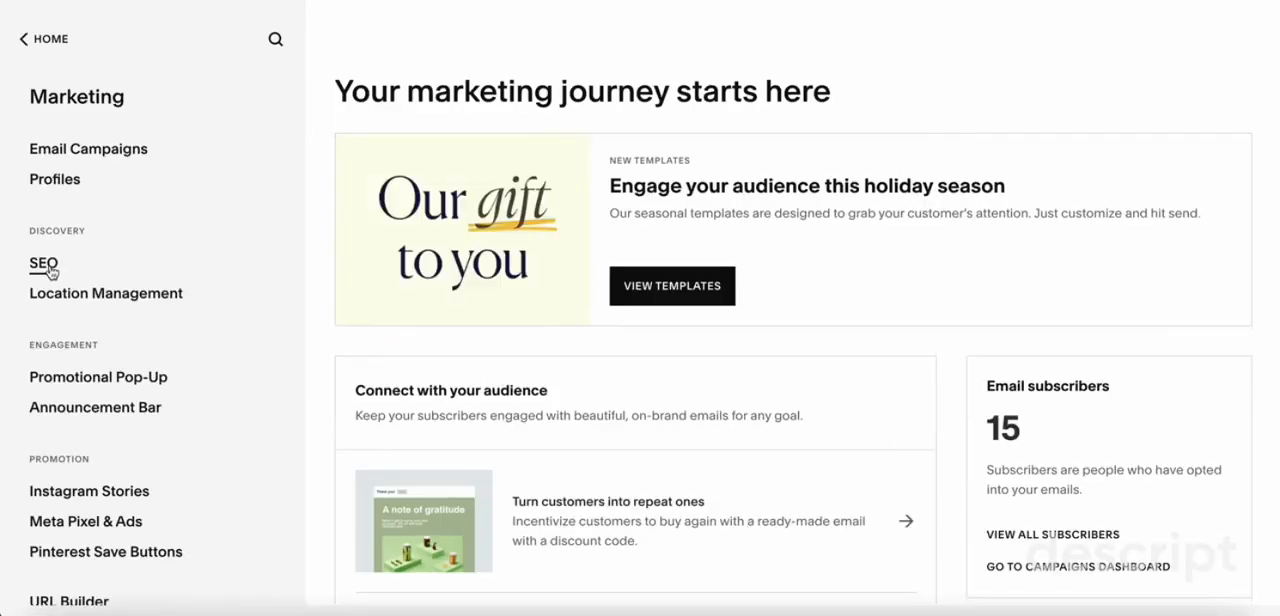
pyautogui.click(56, 269)
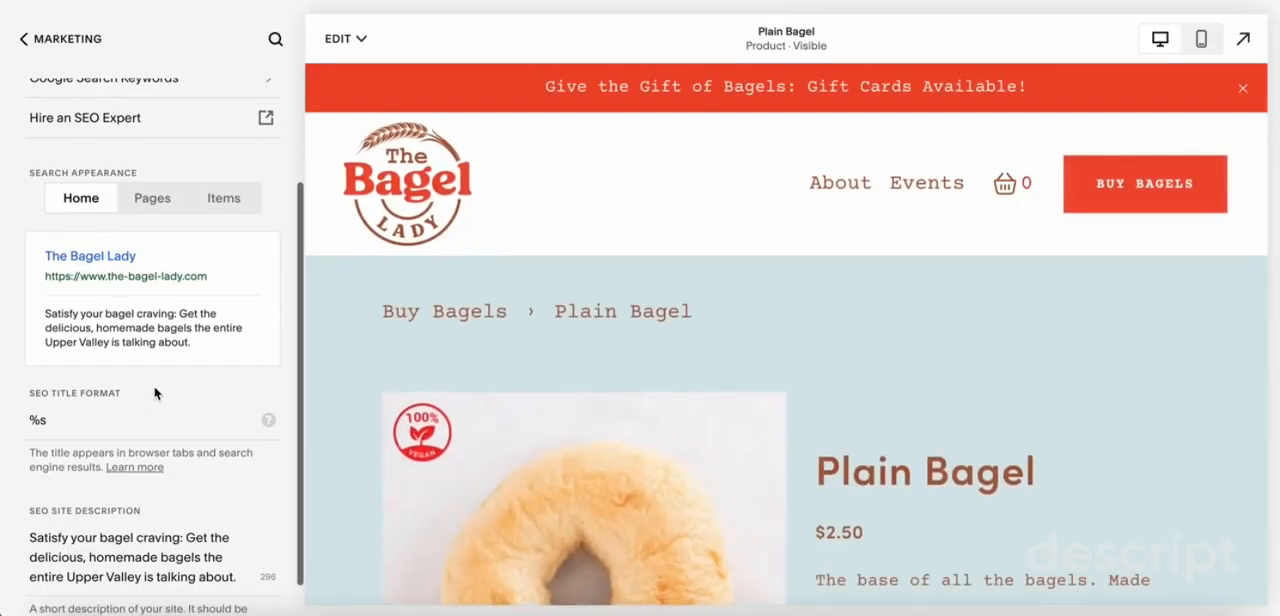
pyautogui.scroll(-1, 155, 394)
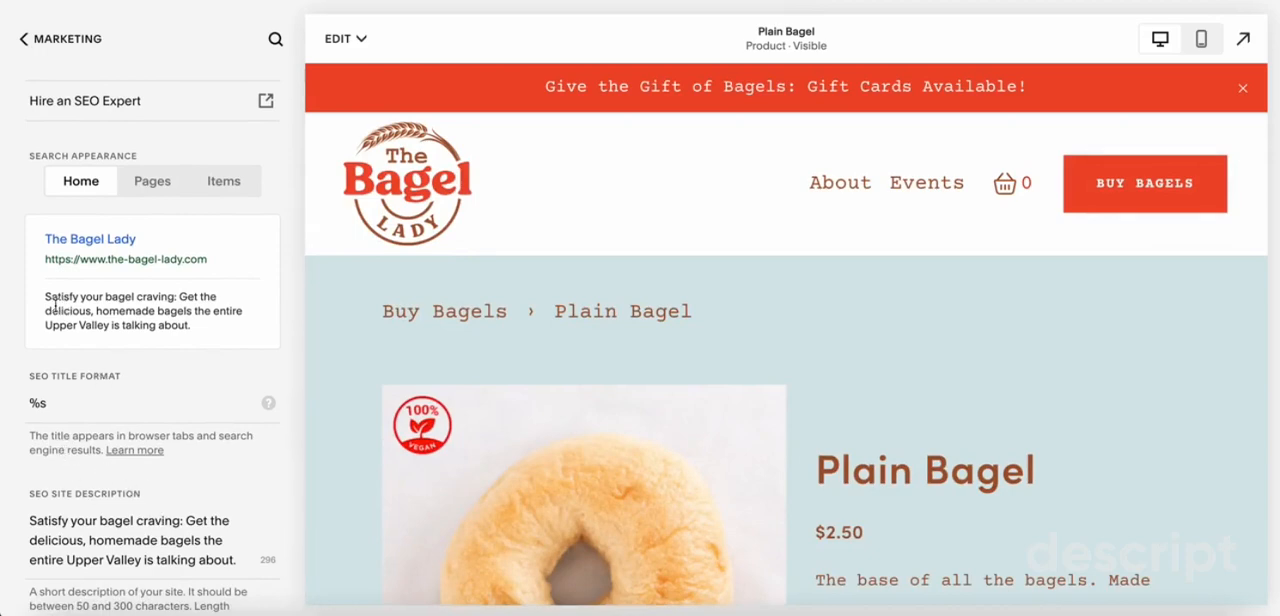
pyautogui.moveTo(51, 297); pyautogui.dragTo(240, 336)
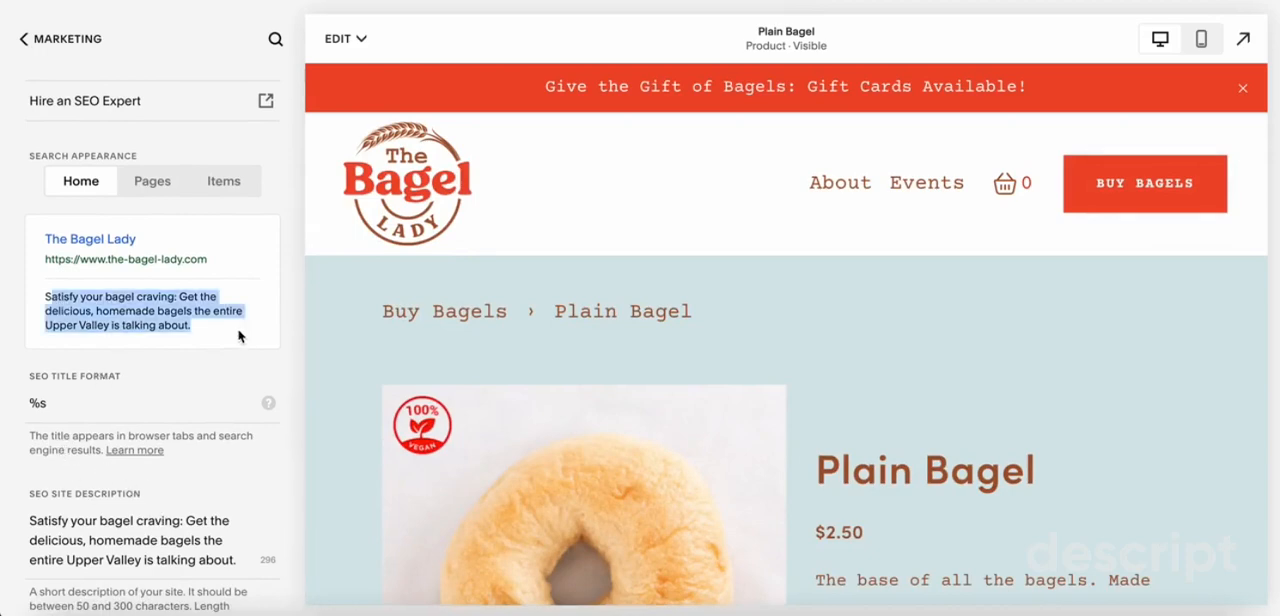
pyautogui.scroll(-1, 238, 336)
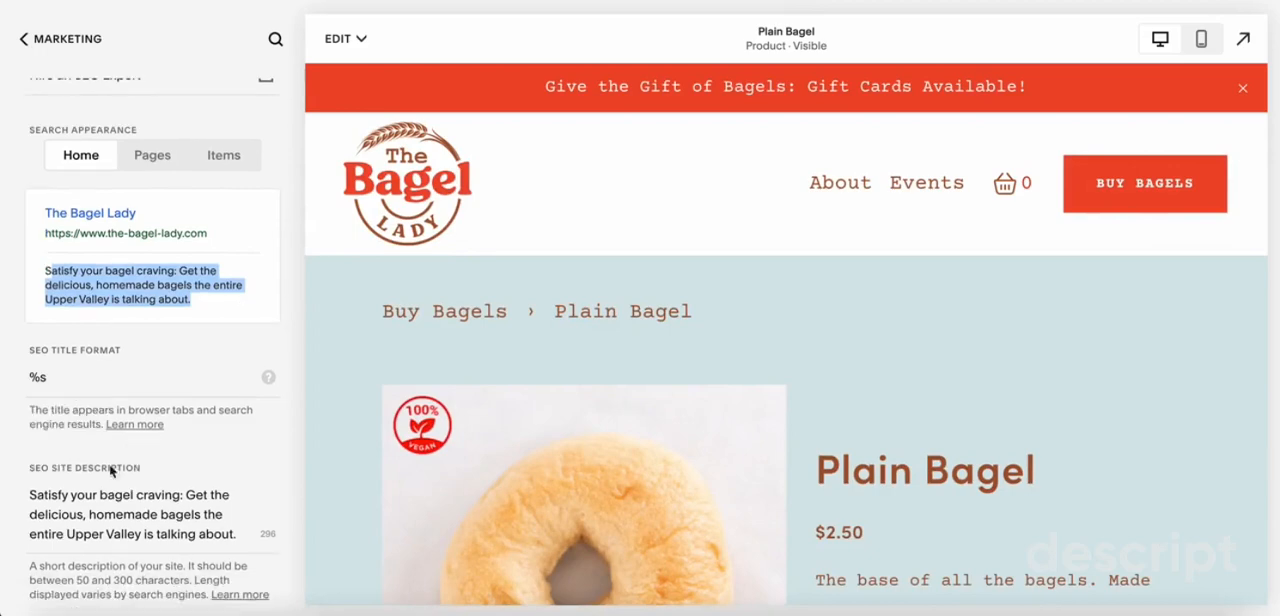
pyautogui.click(86, 494)
pyautogui.moveTo(30, 494); pyautogui.dragTo(250, 545)
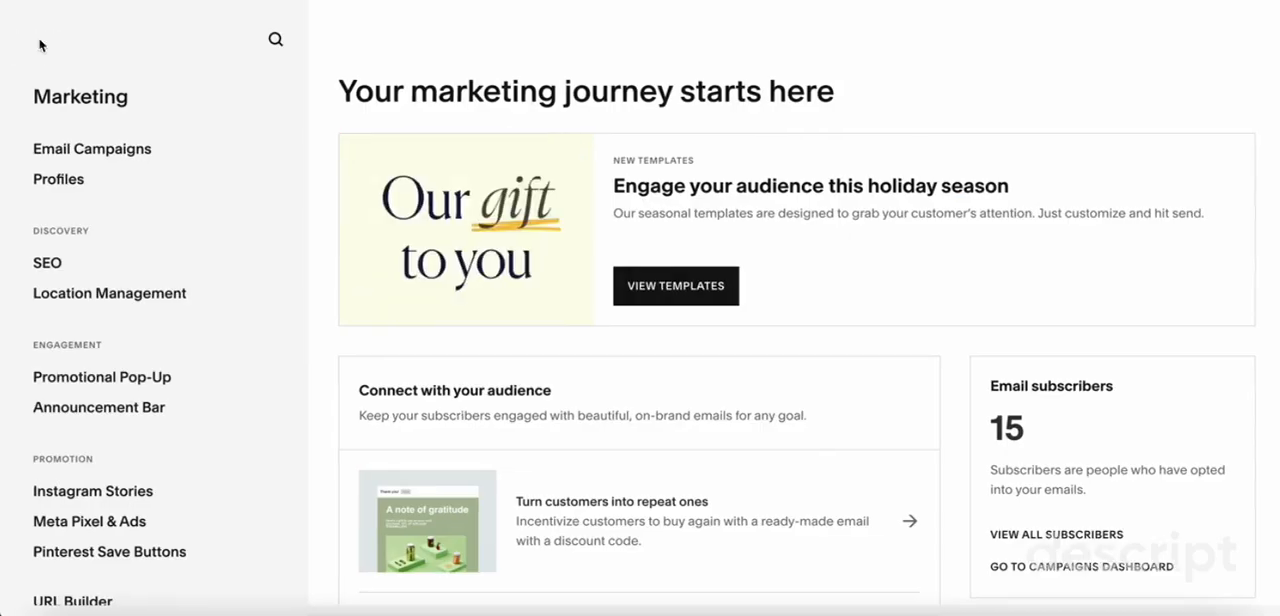
# Replace the site-wide social sharing image with IMG_9846.jpg from the asset library and save the change
pyautogui.click(38, 38)
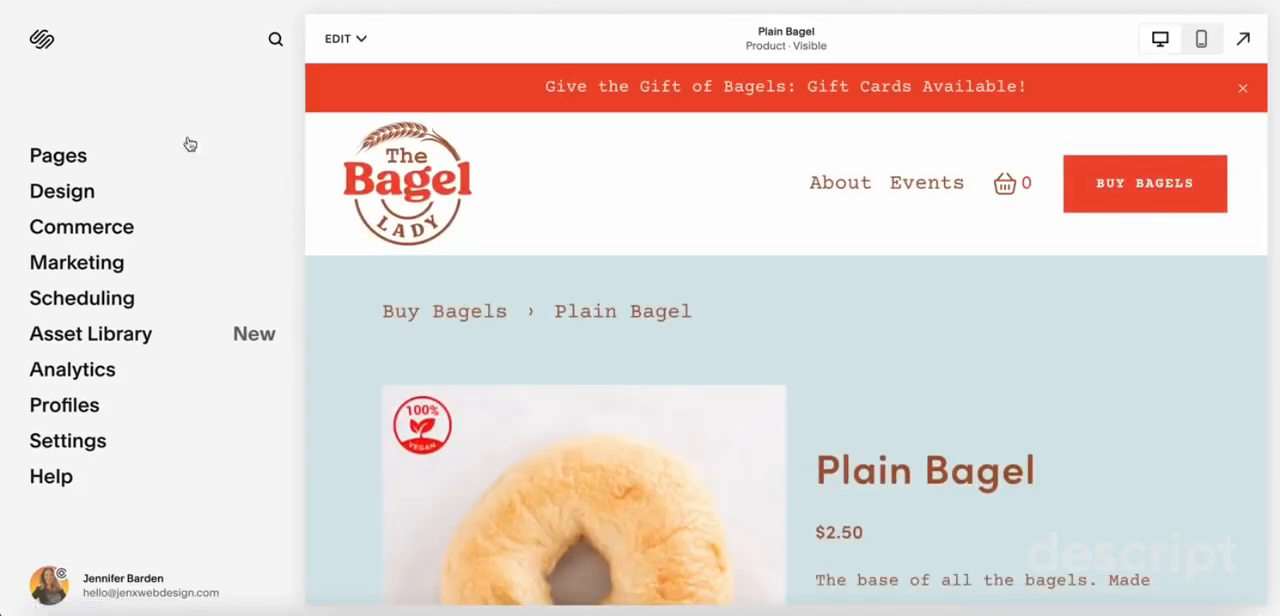
pyautogui.click(77, 194)
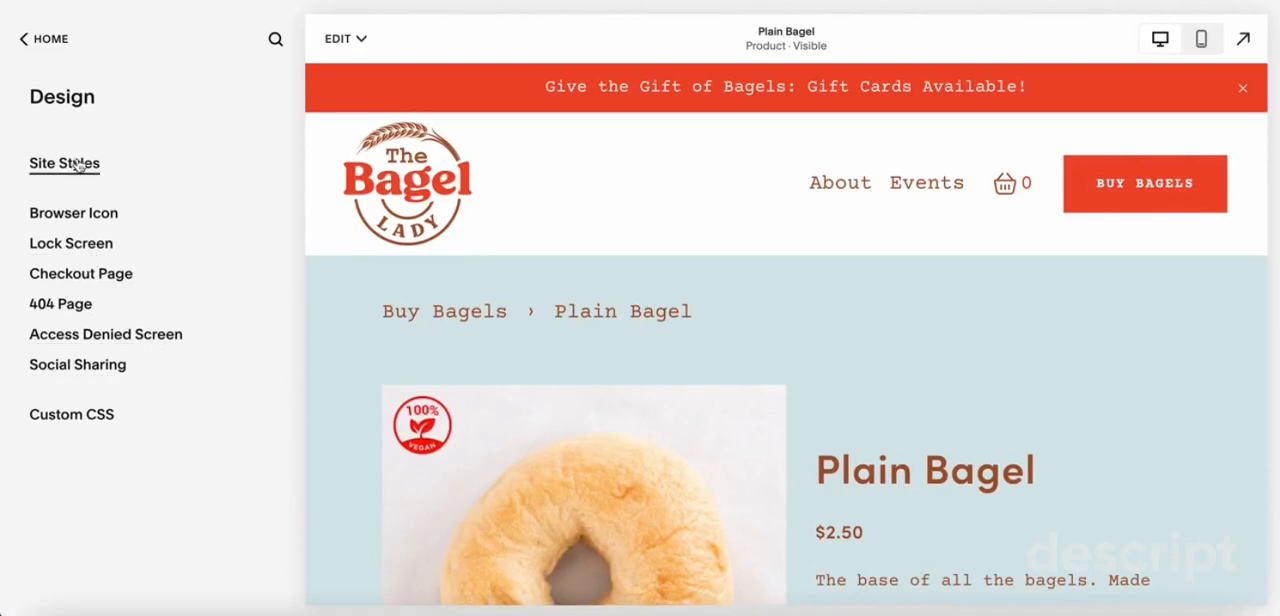
pyautogui.click(70, 368)
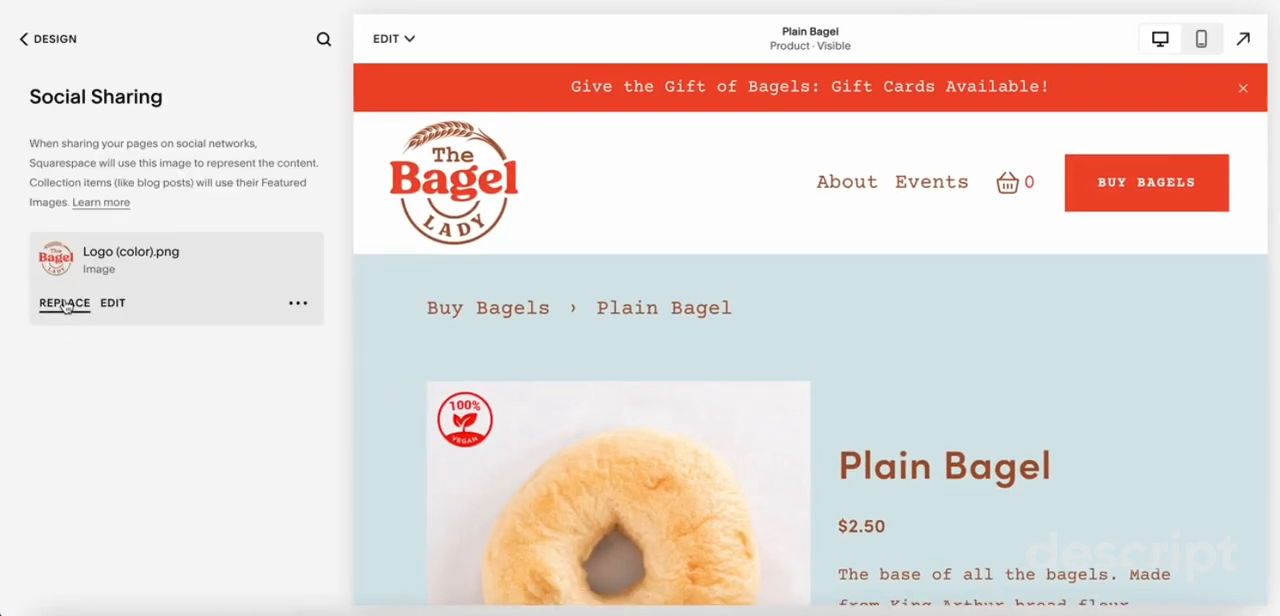
pyautogui.click(64, 302)
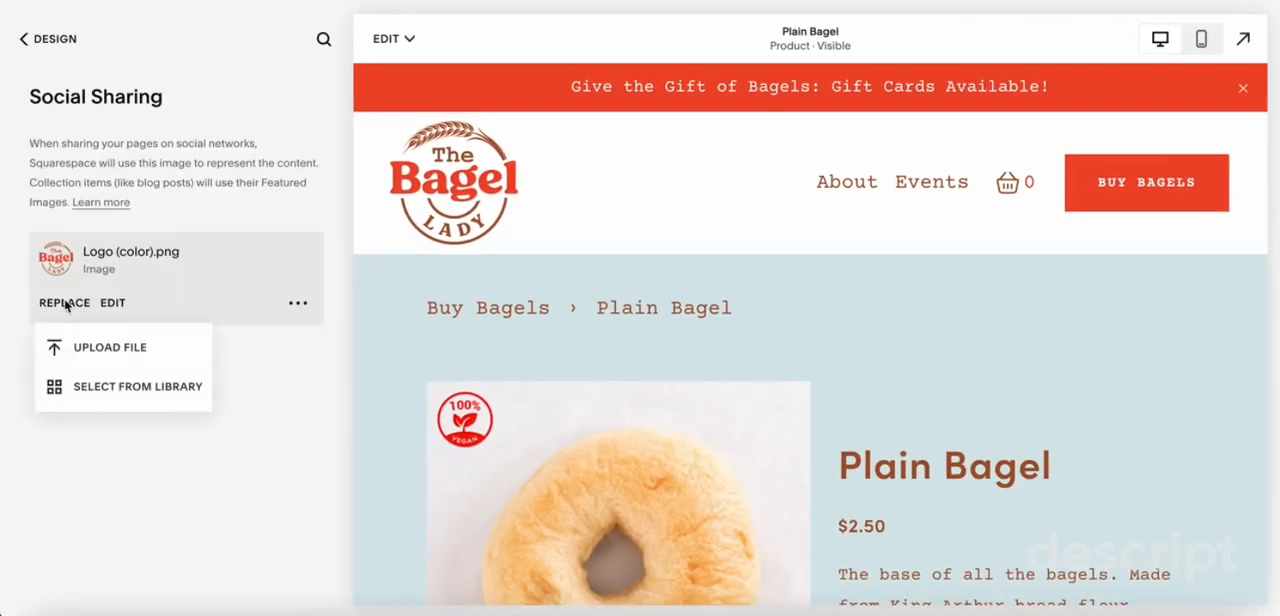
pyautogui.click(70, 389)
pyautogui.click(528, 203)
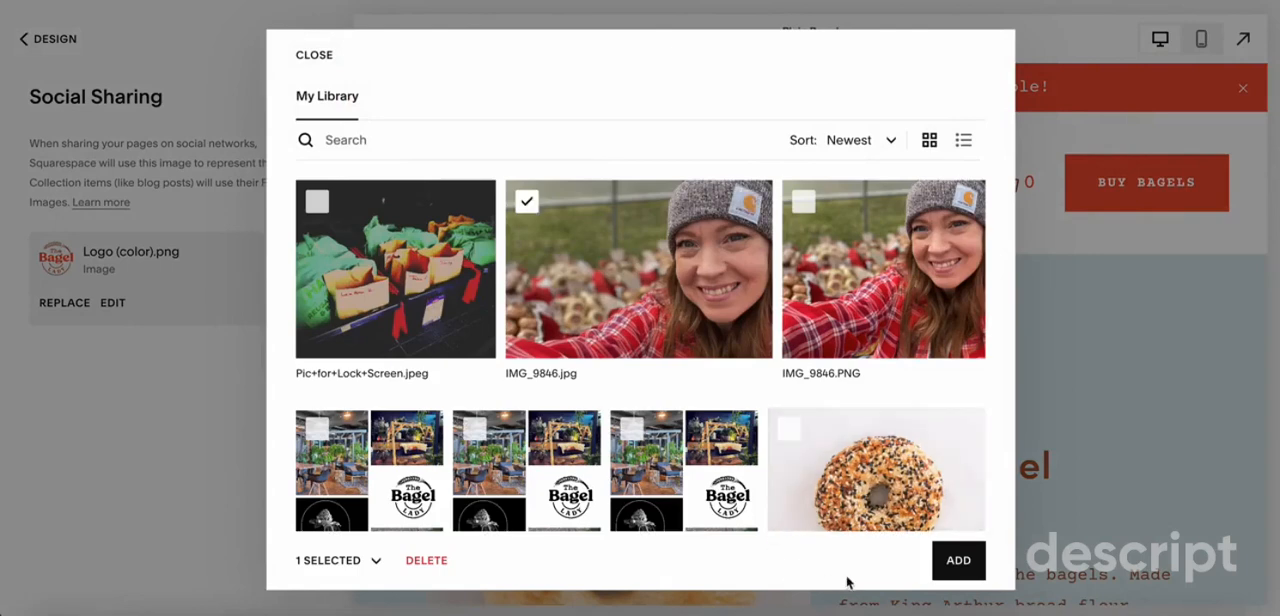
pyautogui.click(959, 561)
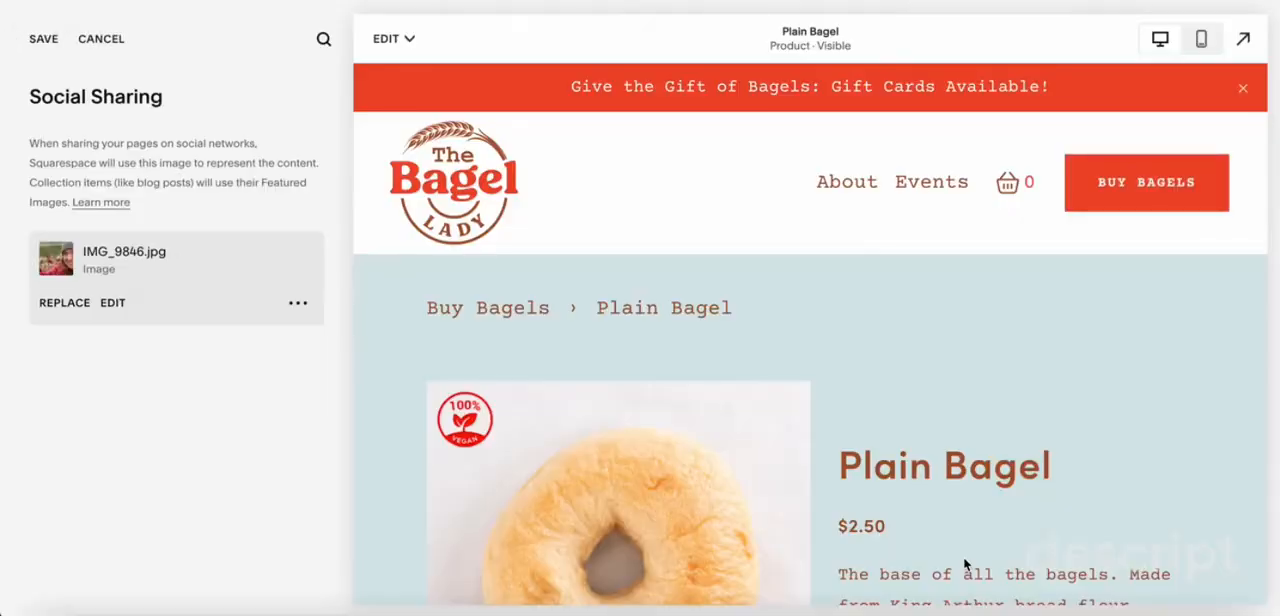
pyautogui.click(43, 39)
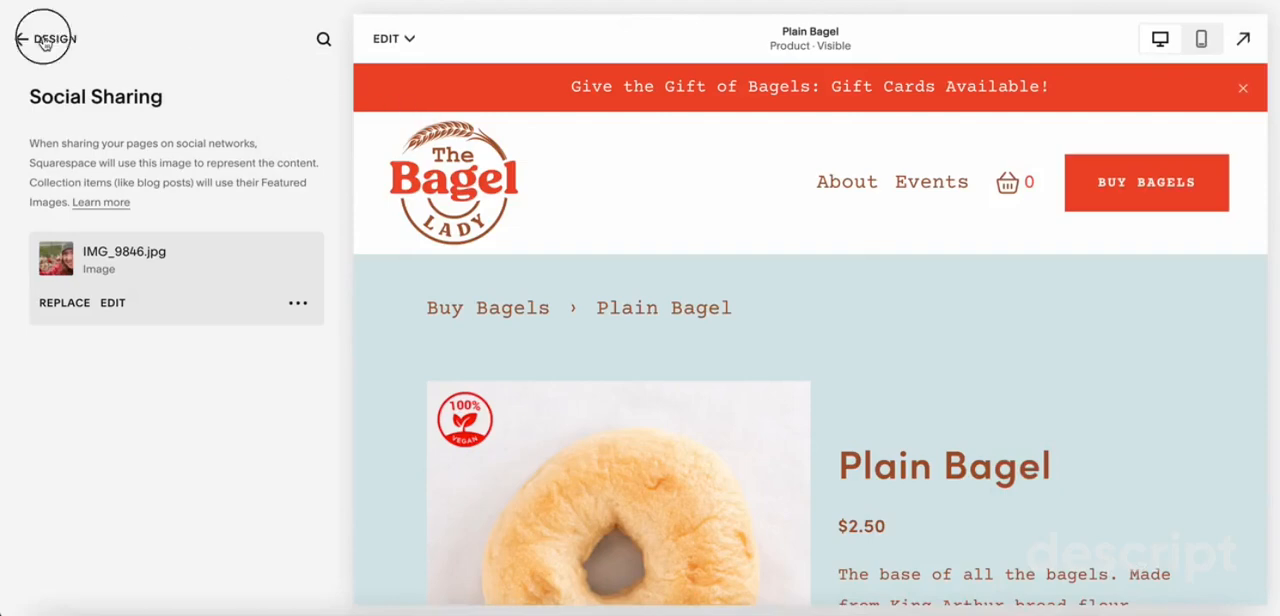
# Return to the site's pages and check the social preview in the Home page's settings
pyautogui.click(43, 39)
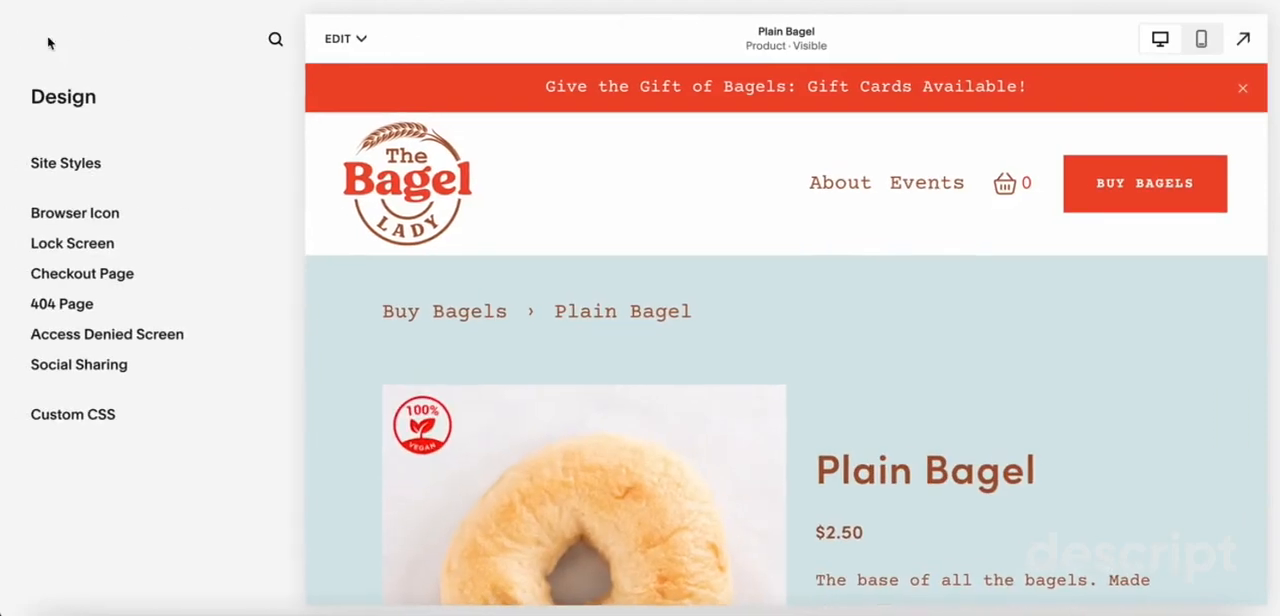
pyautogui.click(48, 43)
pyautogui.click(54, 154)
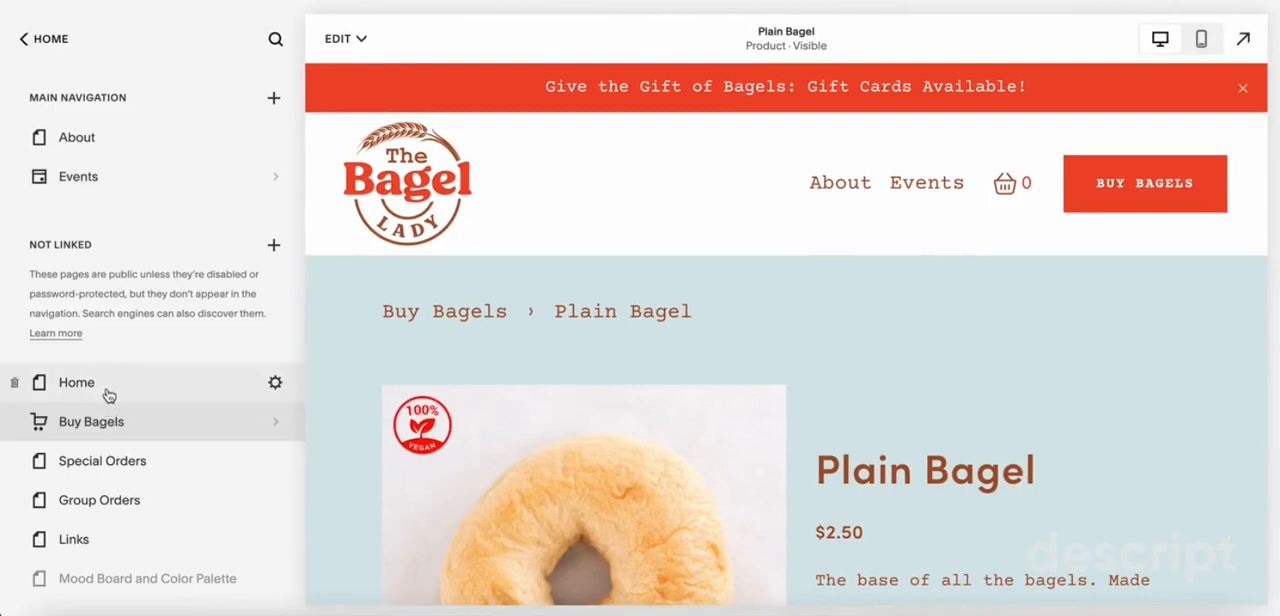
pyautogui.click(276, 384)
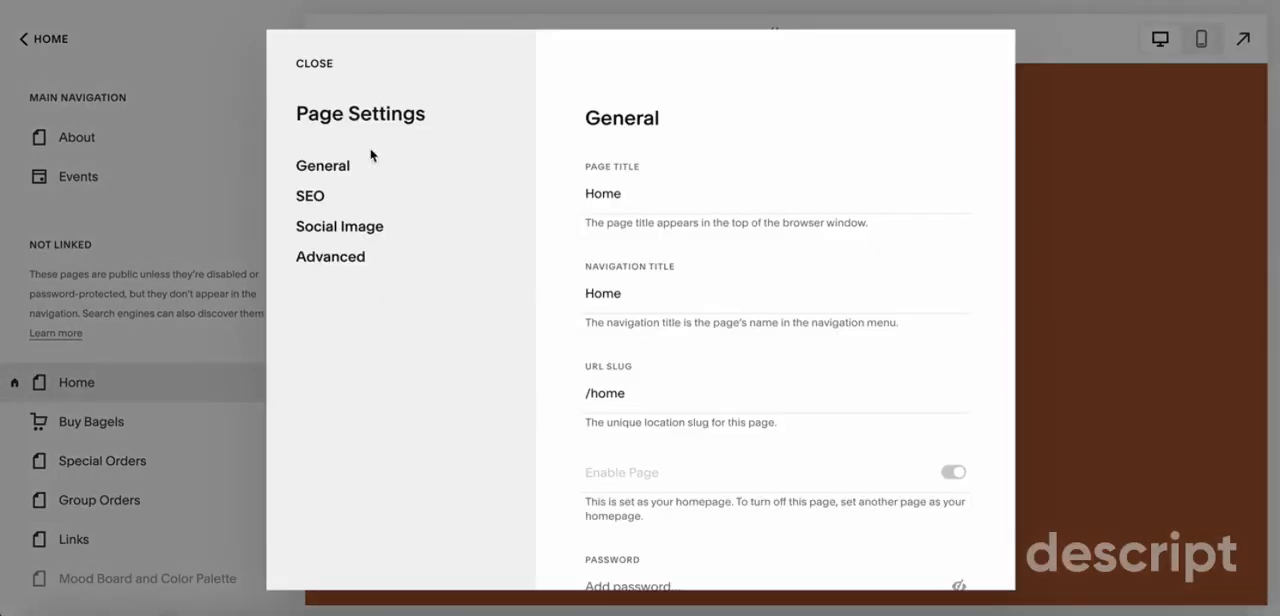
pyautogui.click(346, 227)
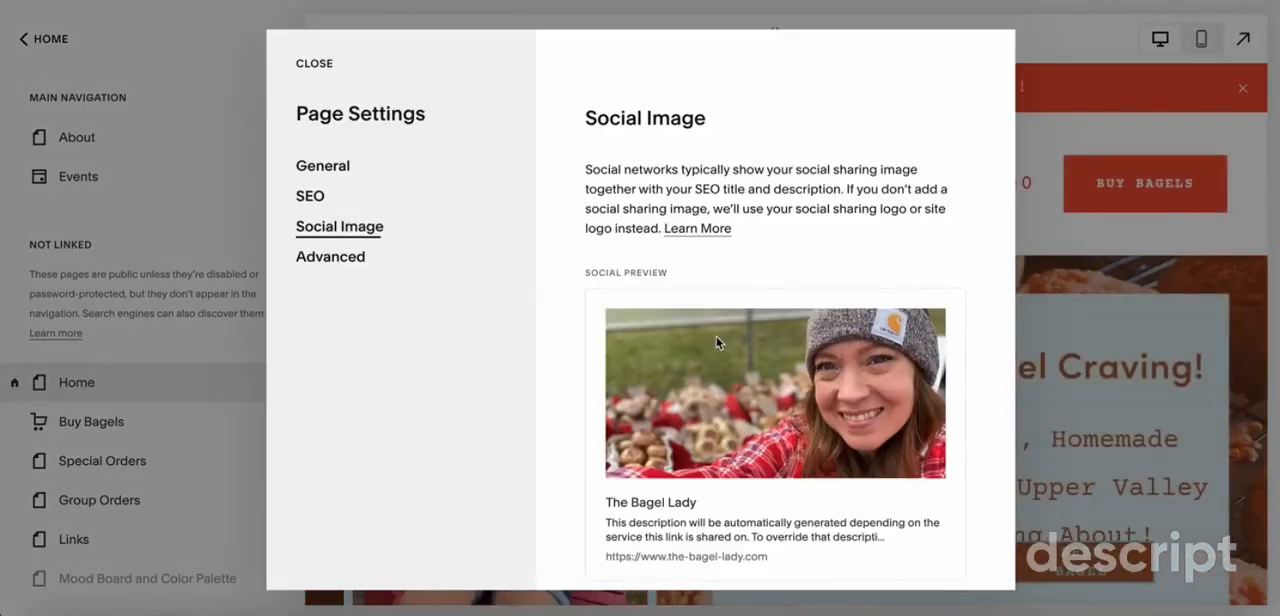
pyautogui.scroll(-1, 716, 343)
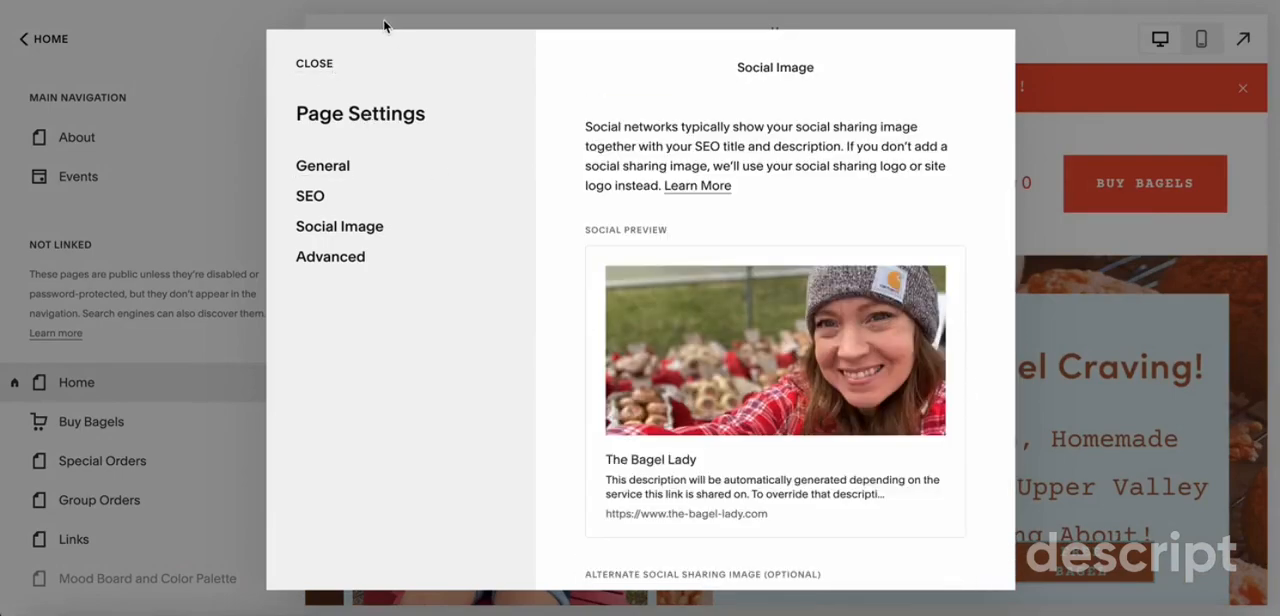
pyautogui.click(314, 63)
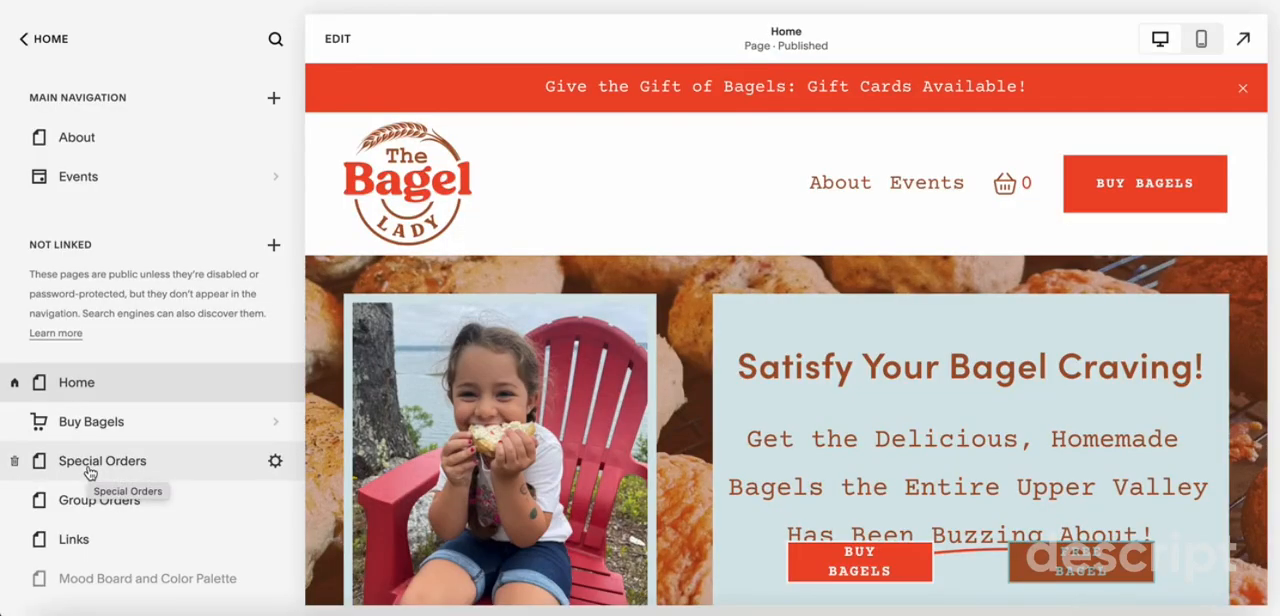
# Review the Special Orders page's SEO title, description and search visibility option, and close its settings
pyautogui.click(273, 461)
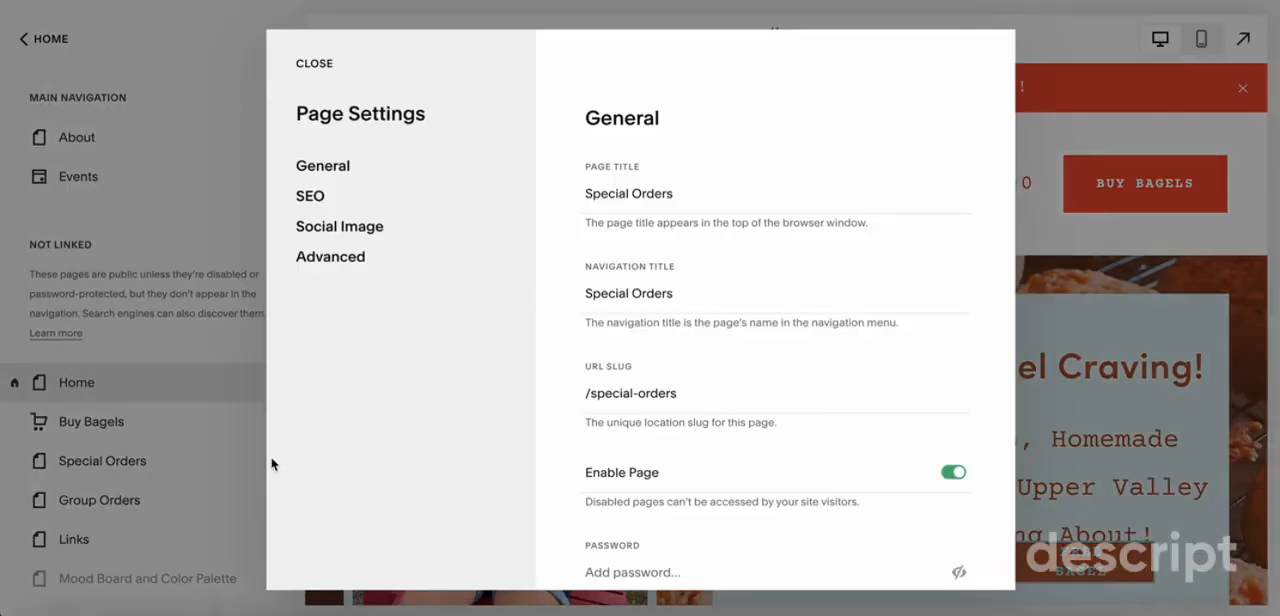
pyautogui.click(302, 205)
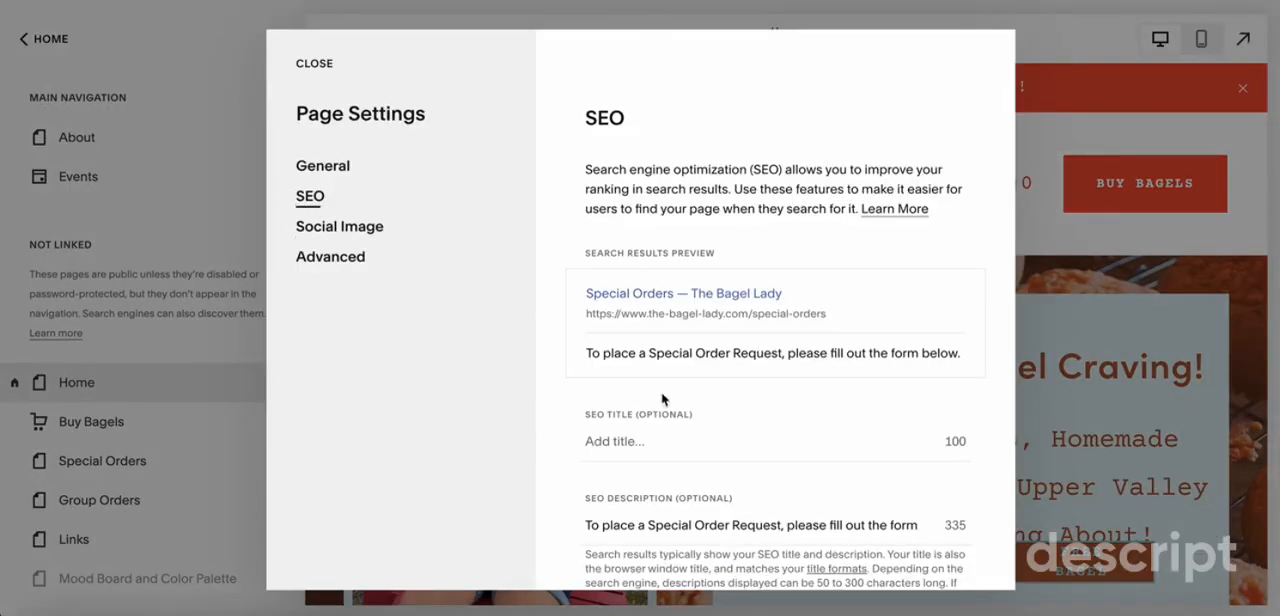
pyautogui.scroll(-1, 662, 400)
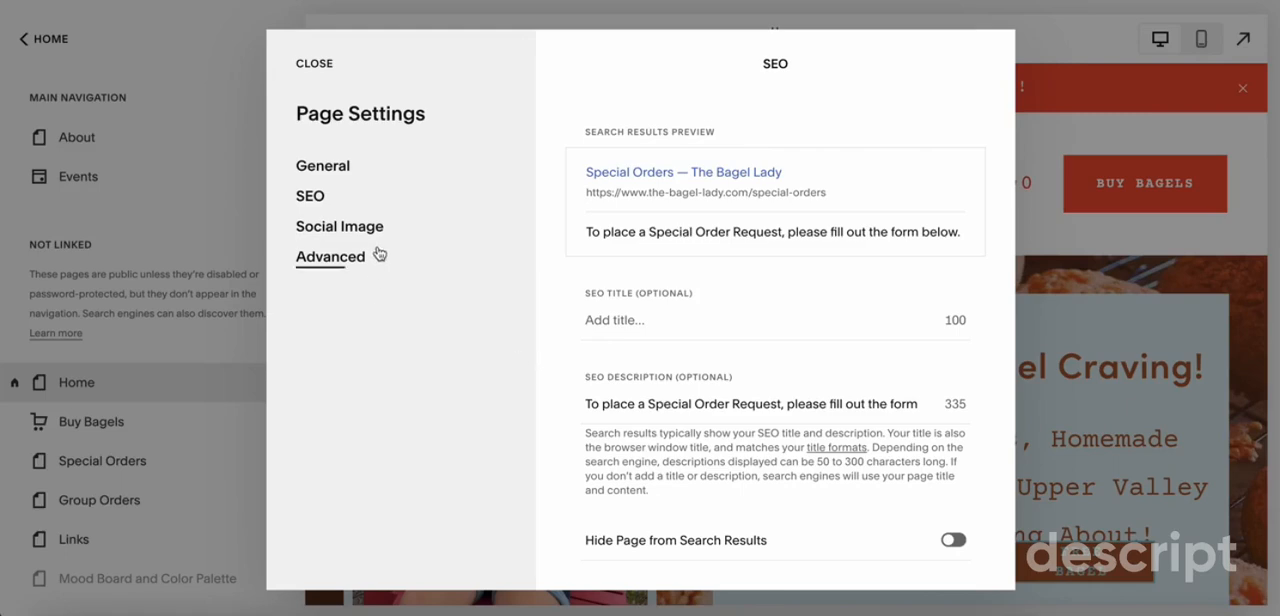
pyautogui.click(110, 544)
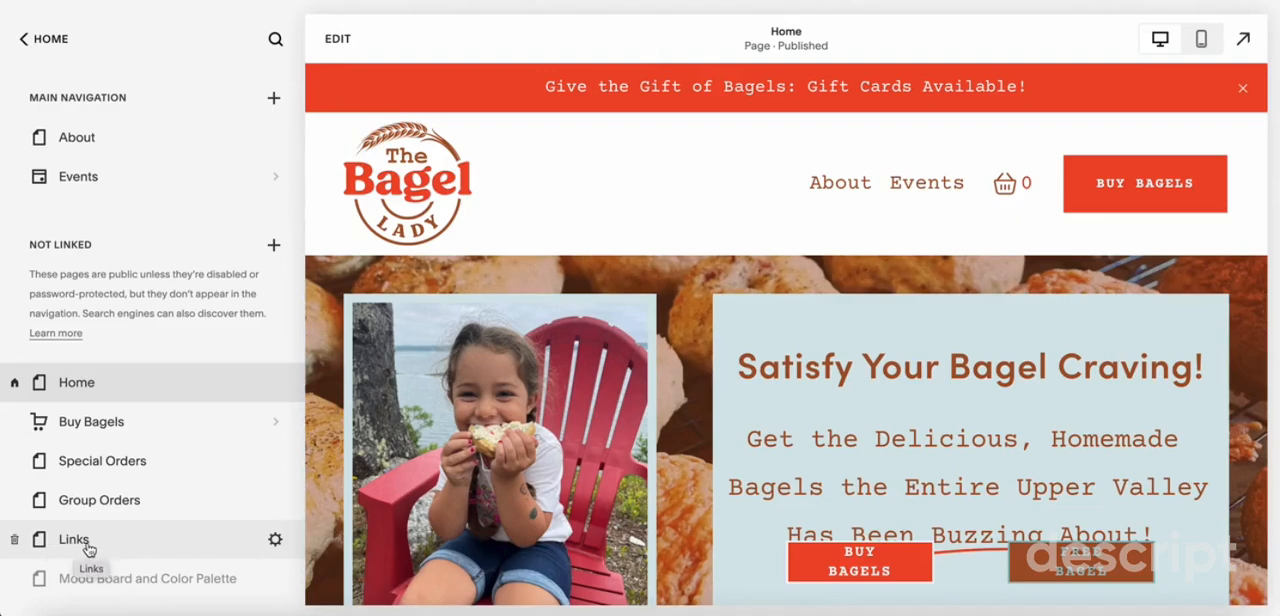
# Preview the Links page in mobile view and check its SEO settings
pyautogui.click(88, 549)
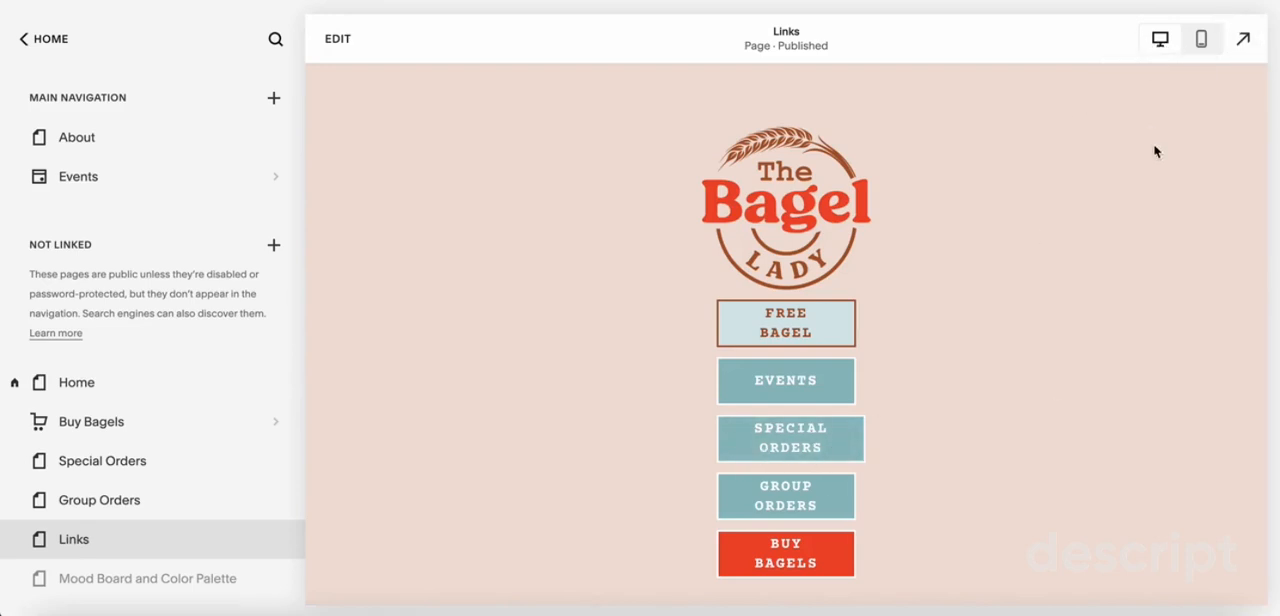
pyautogui.click(1201, 38)
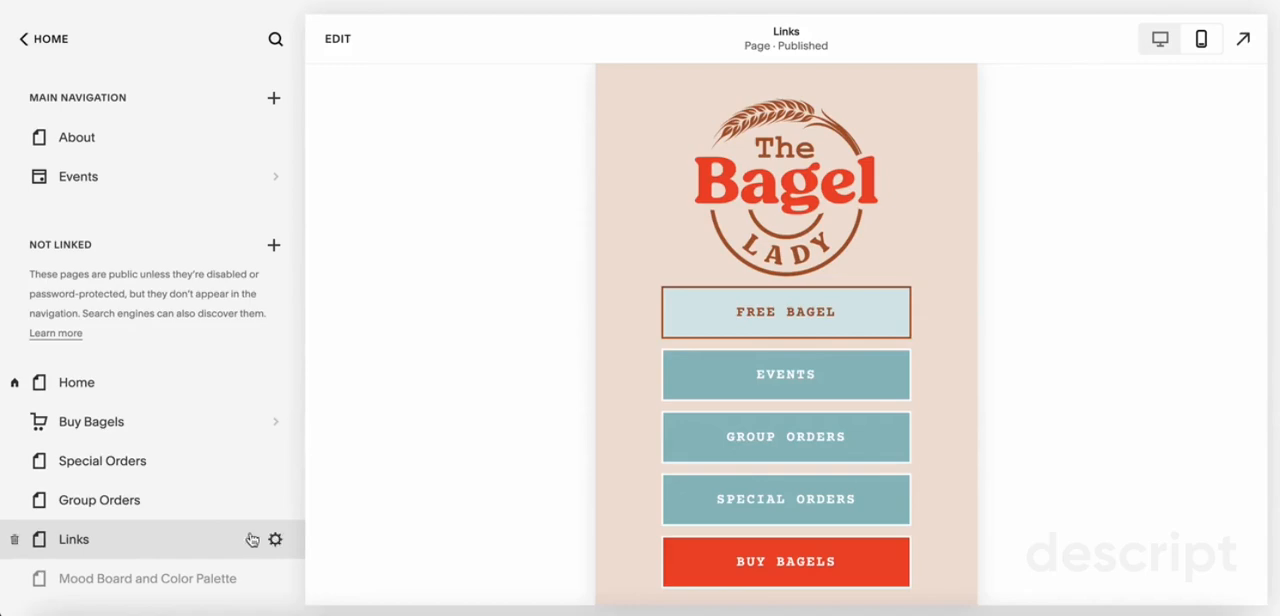
pyautogui.click(276, 542)
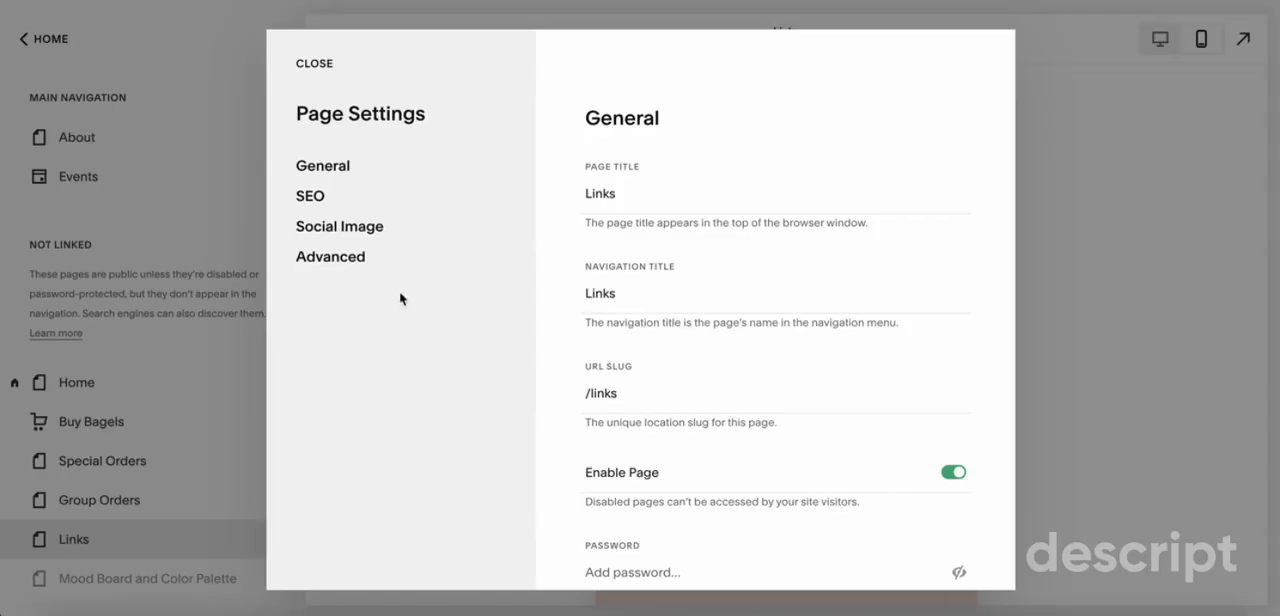
pyautogui.click(312, 198)
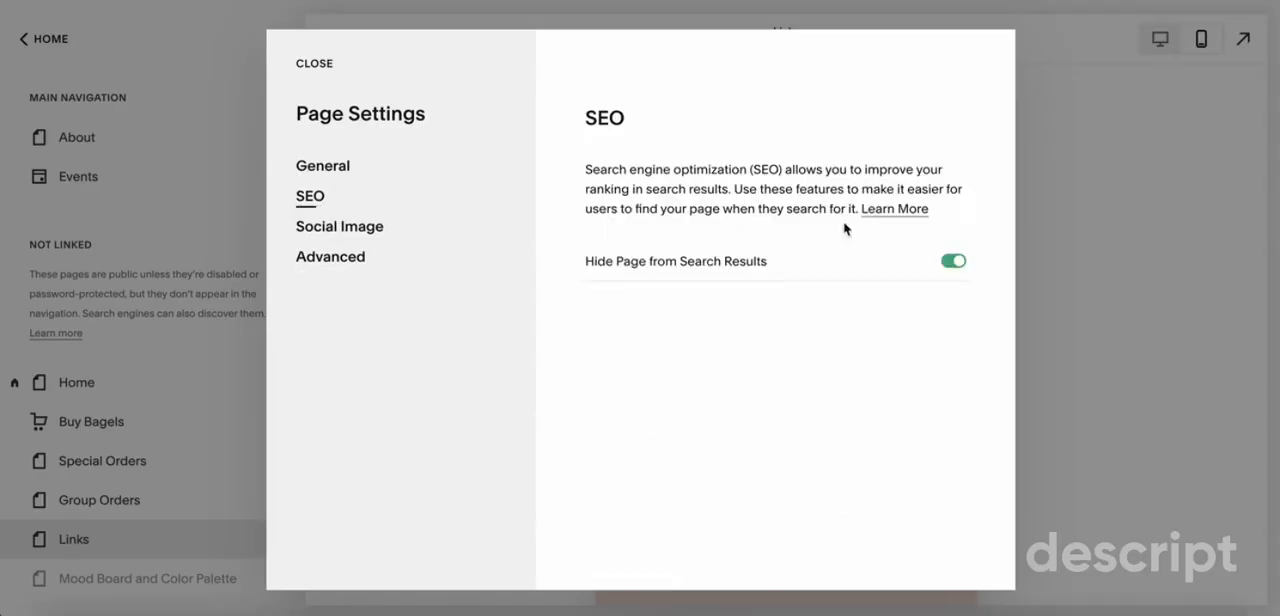
# Try switching Hide Page from Search Results off and back on for the Links page, and discard the changes
pyautogui.click(955, 263)
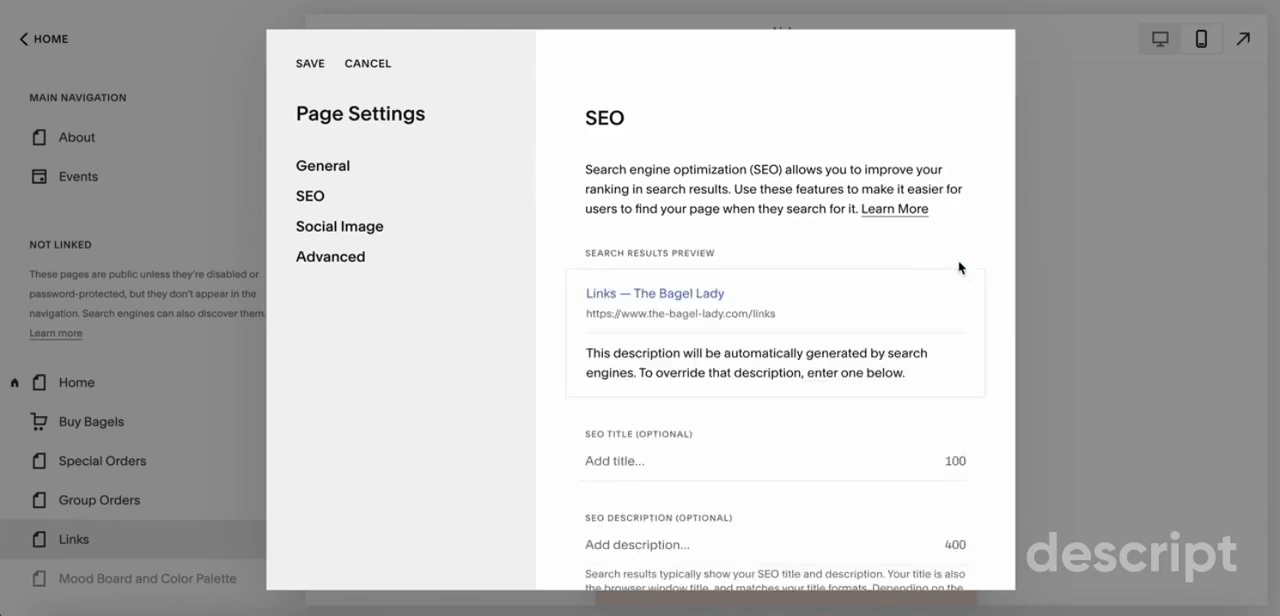
pyautogui.scroll(-2, 940, 450)
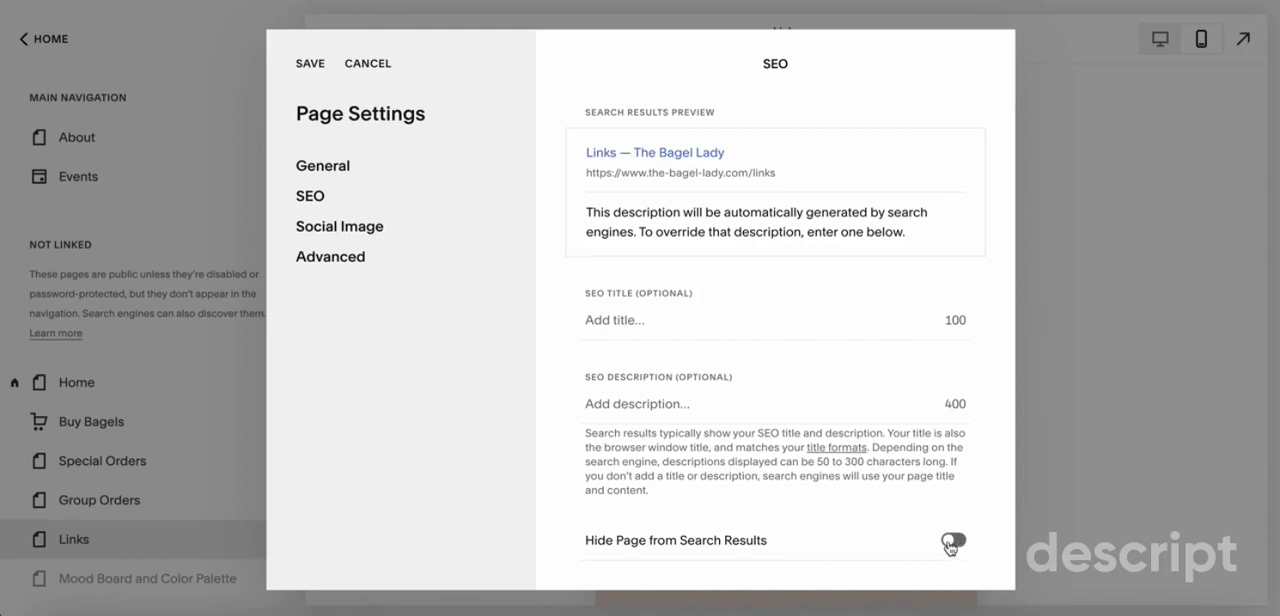
pyautogui.click(953, 542)
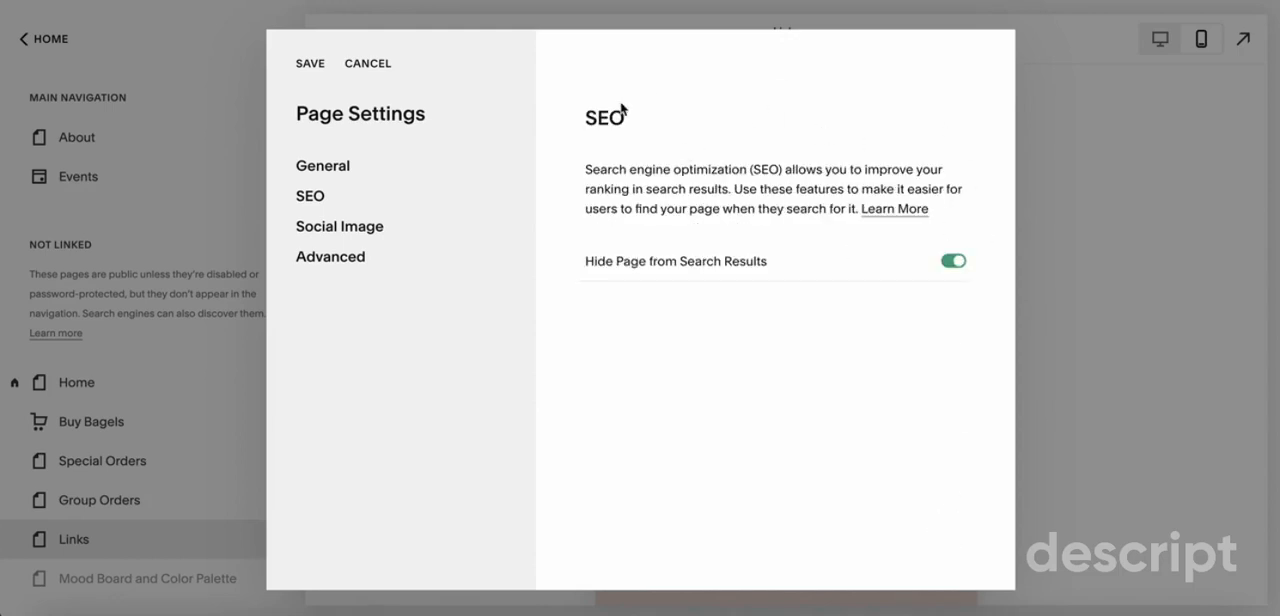
pyautogui.click(368, 64)
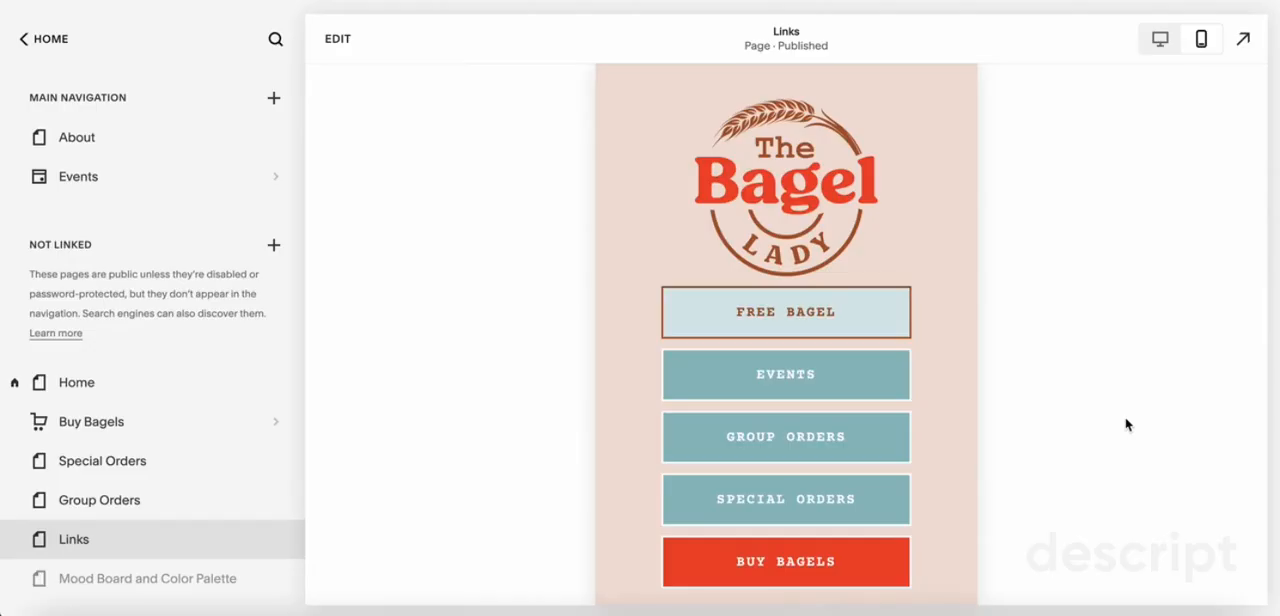